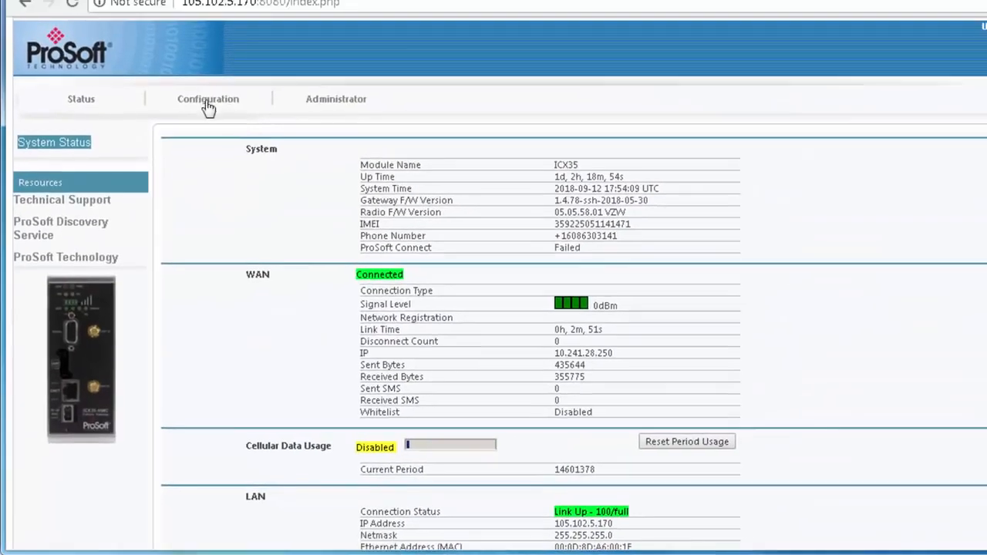
Enable the Modbus TCP Agent in the gateway's advanced configuration, apply the change and review the system status page.
{"action": "left_click", "coordinate": [209, 105]}
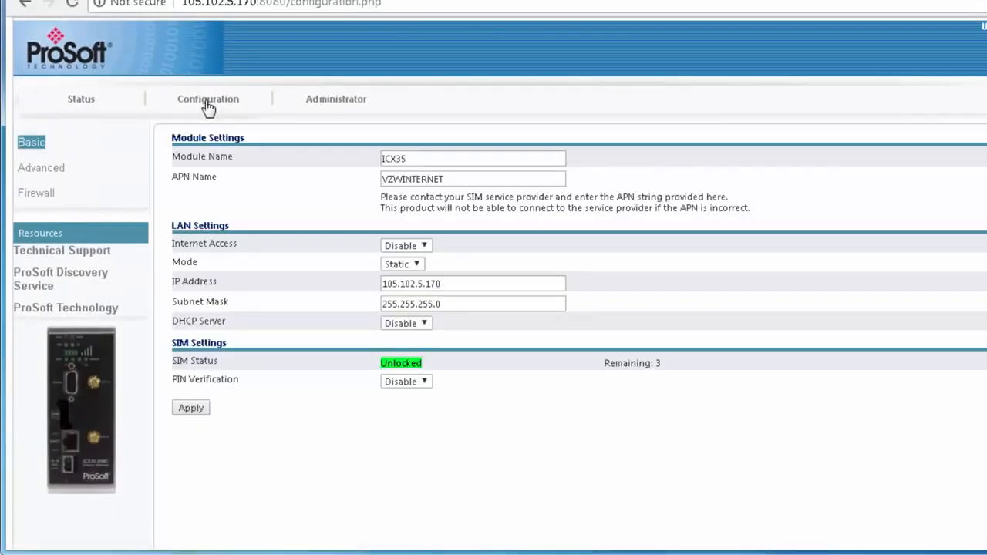
{"action": "left_click", "coordinate": [45, 169]}
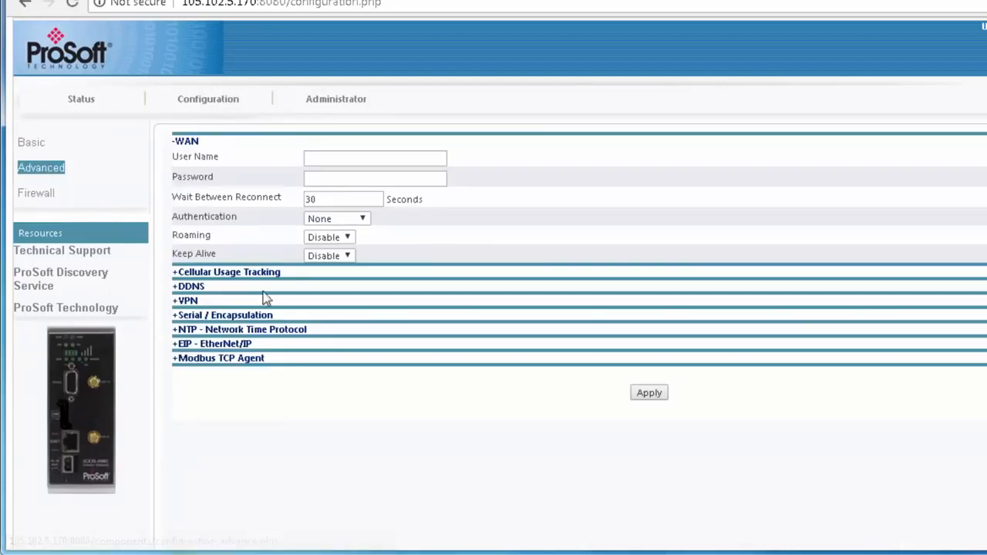
{"action": "left_click", "coordinate": [176, 361]}
{"action": "left_click", "coordinate": [430, 260]}
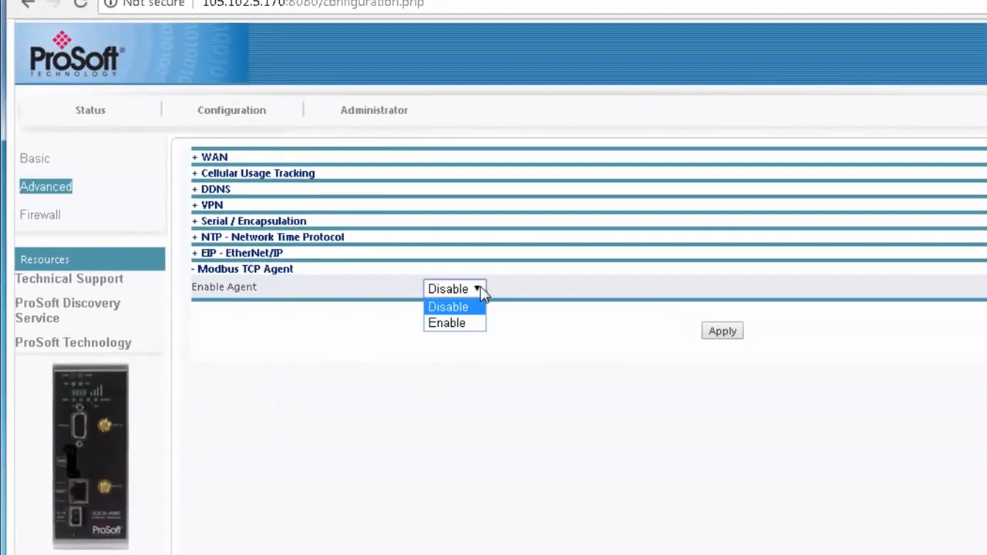
{"action": "left_click", "coordinate": [465, 323]}
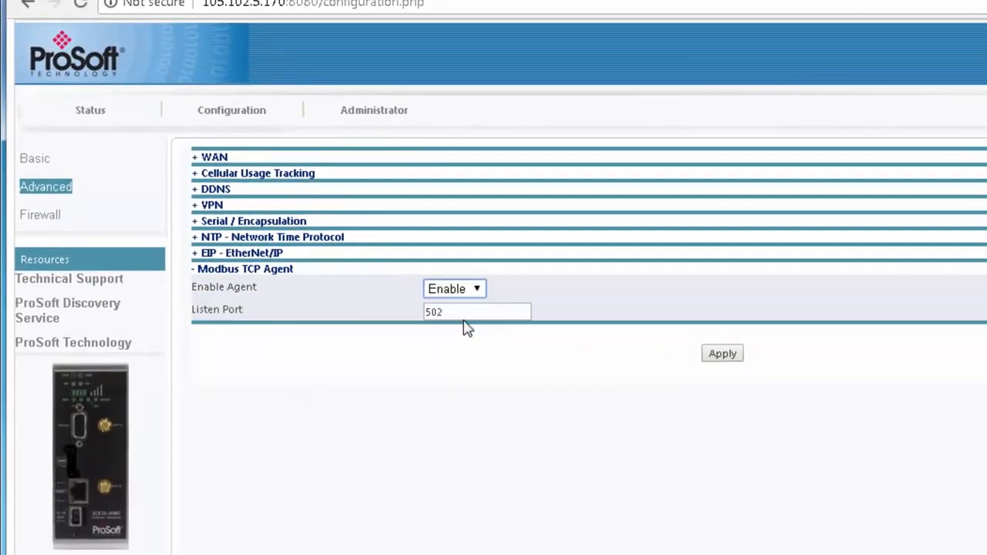
{"action": "left_click", "coordinate": [722, 355]}
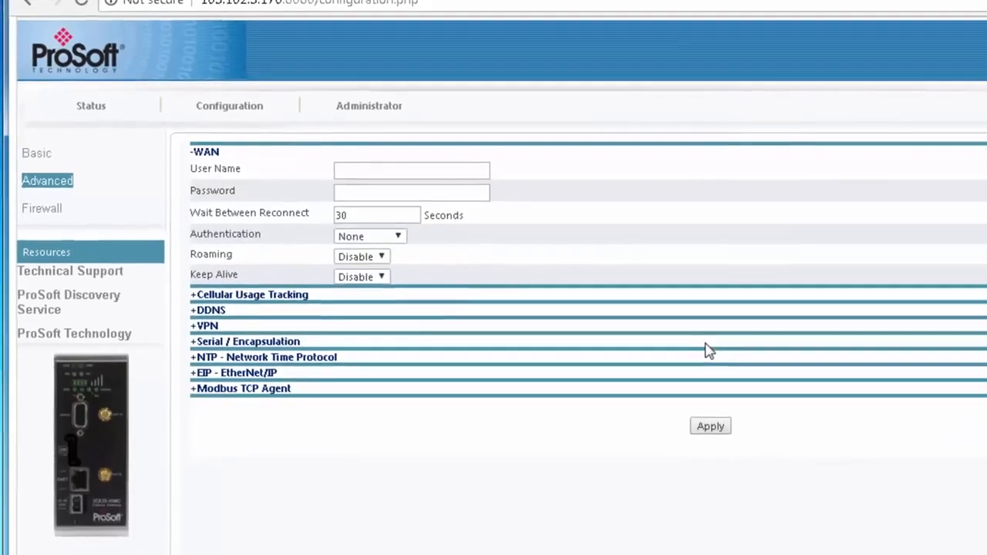
{"action": "left_click", "coordinate": [92, 103]}
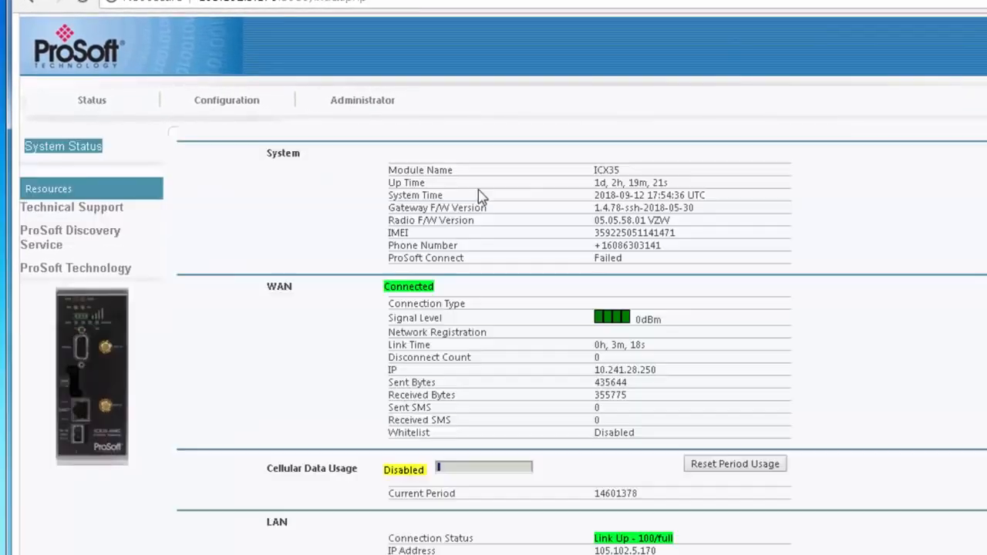
{"action": "scroll", "coordinate": [622, 309], "scroll_direction": "down", "scroll_amount": 3}
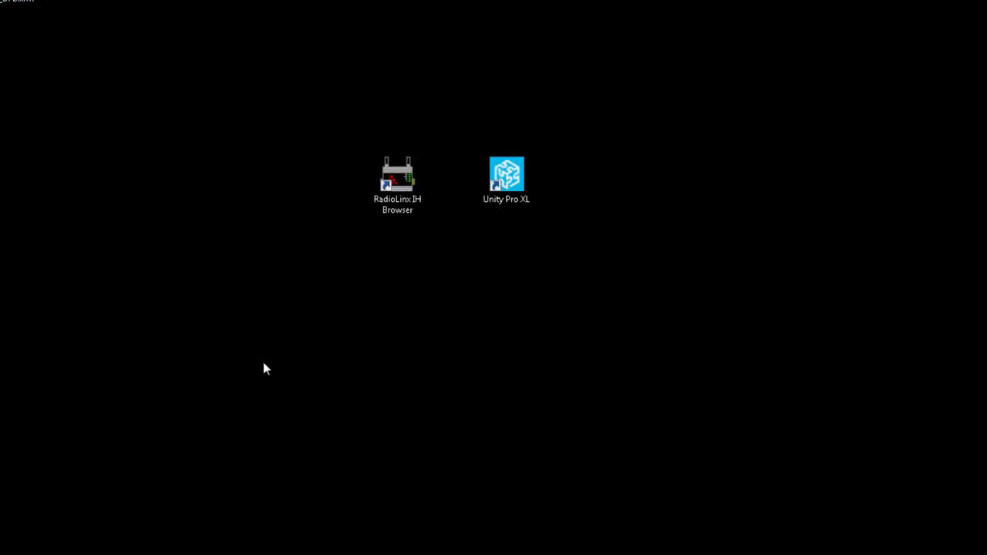
Switch to Unity Pro XL and import the functional module ICX35_Sample_DFB.xfm from the Desktop into the functional project.
{"action": "left_click", "coordinate": [515, 205]}
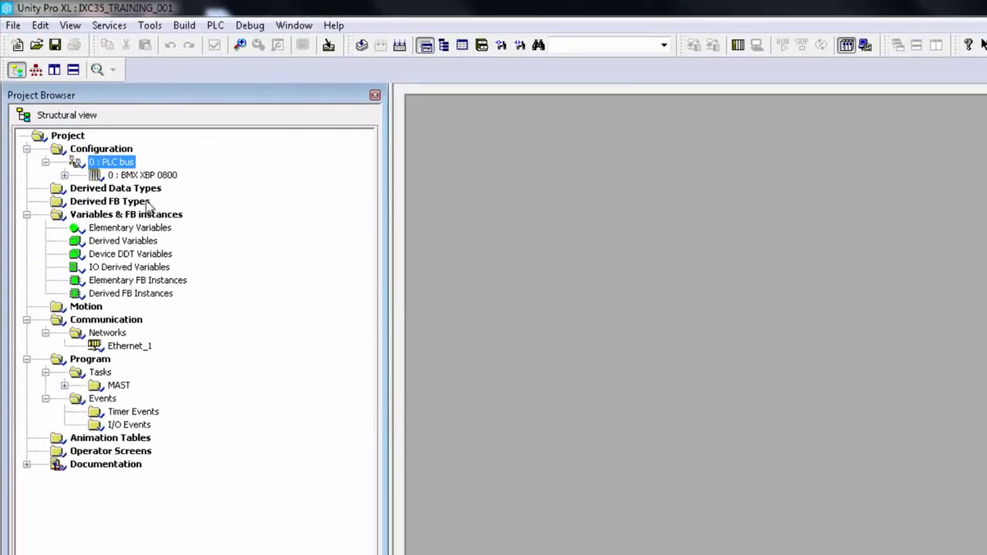
{"action": "left_click", "coordinate": [36, 71]}
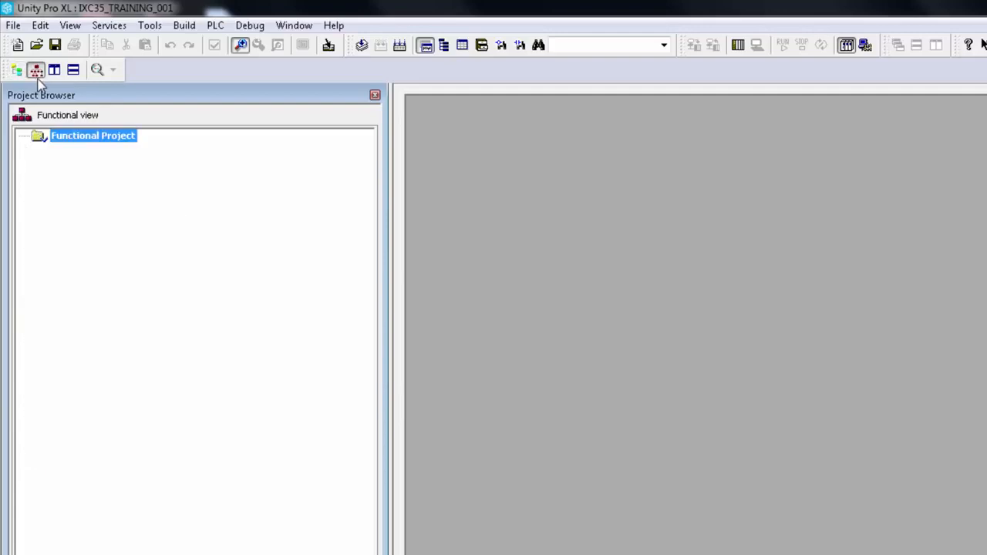
{"action": "right_click", "coordinate": [100, 143]}
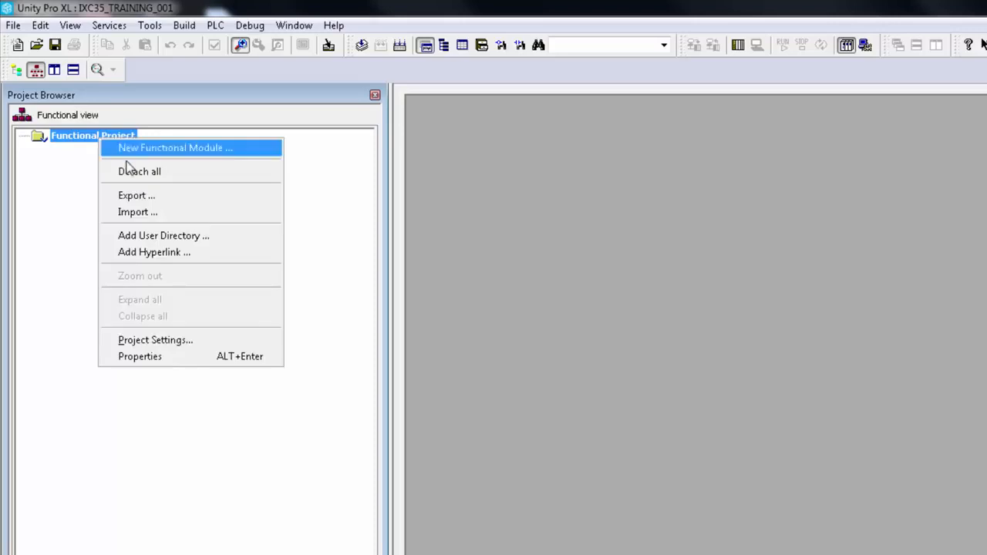
{"action": "left_click", "coordinate": [157, 216]}
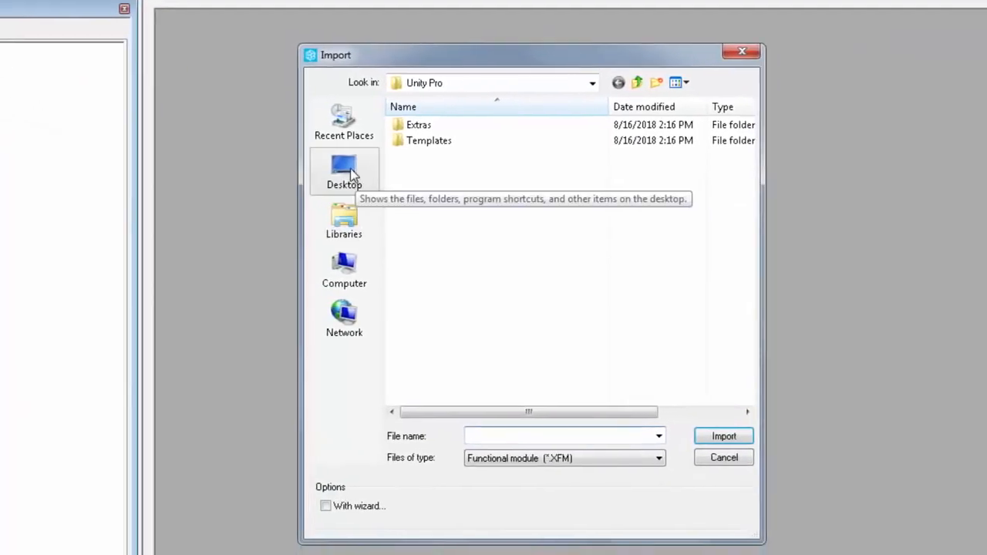
{"action": "left_click", "coordinate": [349, 171]}
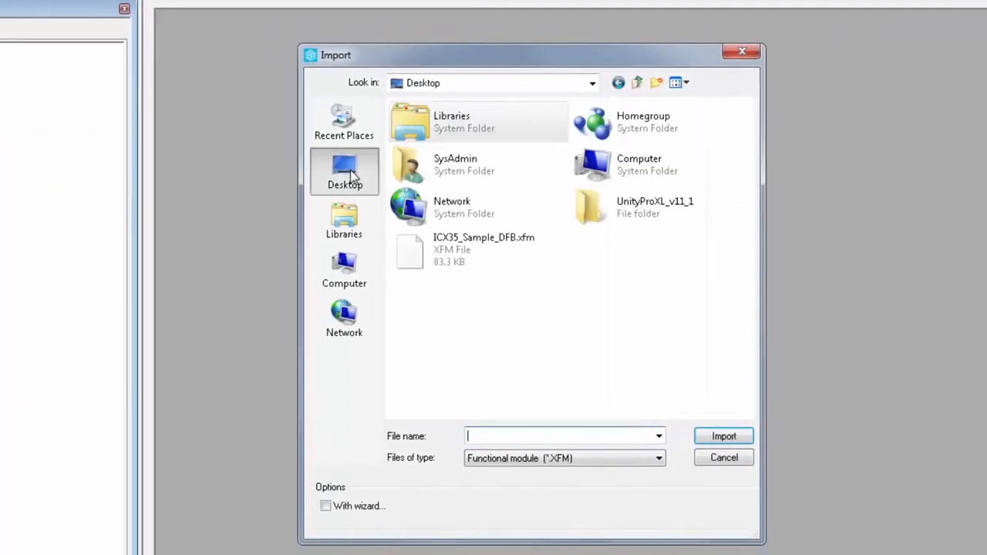
{"action": "left_click", "coordinate": [429, 245]}
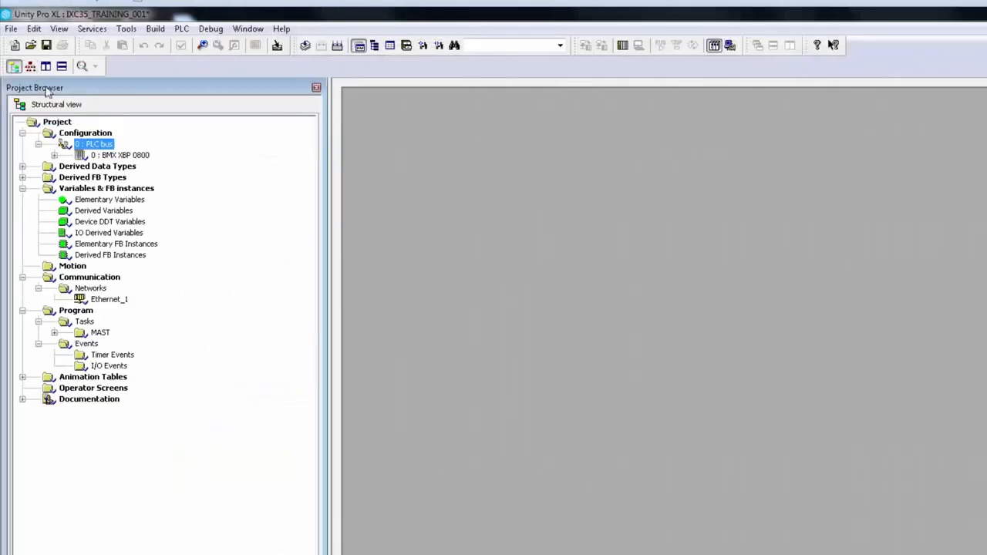
Allow dynamic arrays (ANY_ARRAY_XXX) in the variable options of the project settings and apply the change.
{"action": "right_click", "coordinate": [66, 122]}
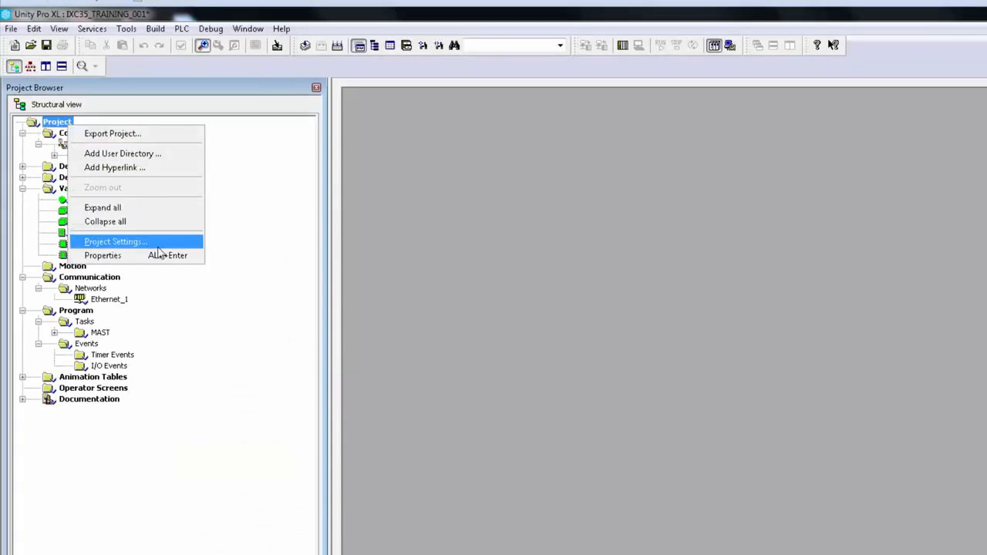
{"action": "left_click", "coordinate": [116, 242]}
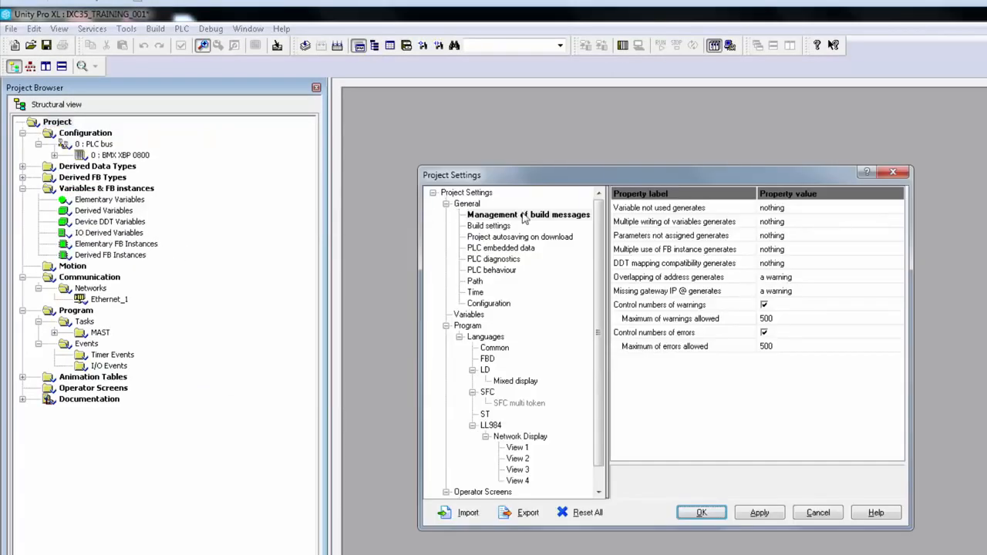
{"action": "left_click", "coordinate": [524, 216]}
{"action": "left_click", "coordinate": [471, 316]}
{"action": "left_click", "coordinate": [775, 293]}
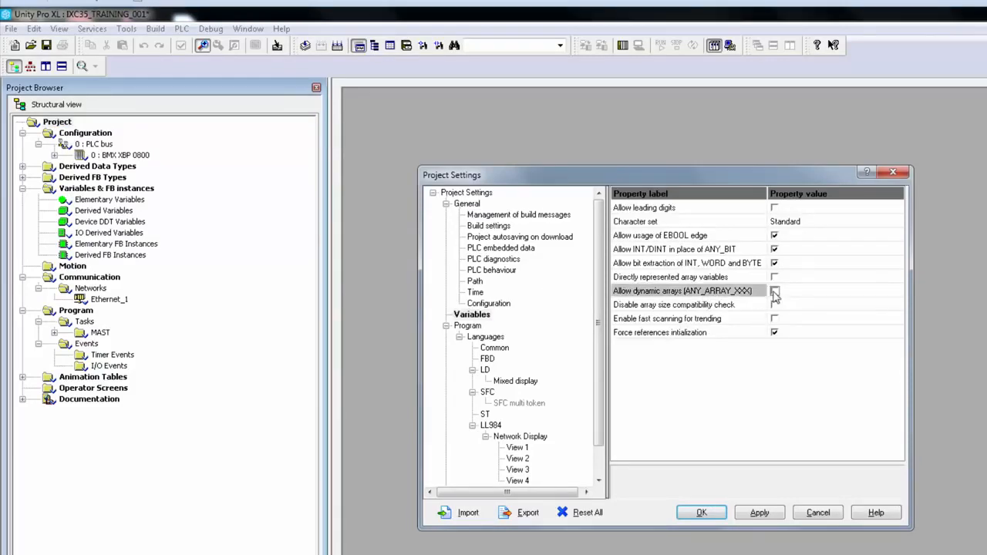
{"action": "left_click", "coordinate": [775, 293]}
{"action": "left_click", "coordinate": [758, 515]}
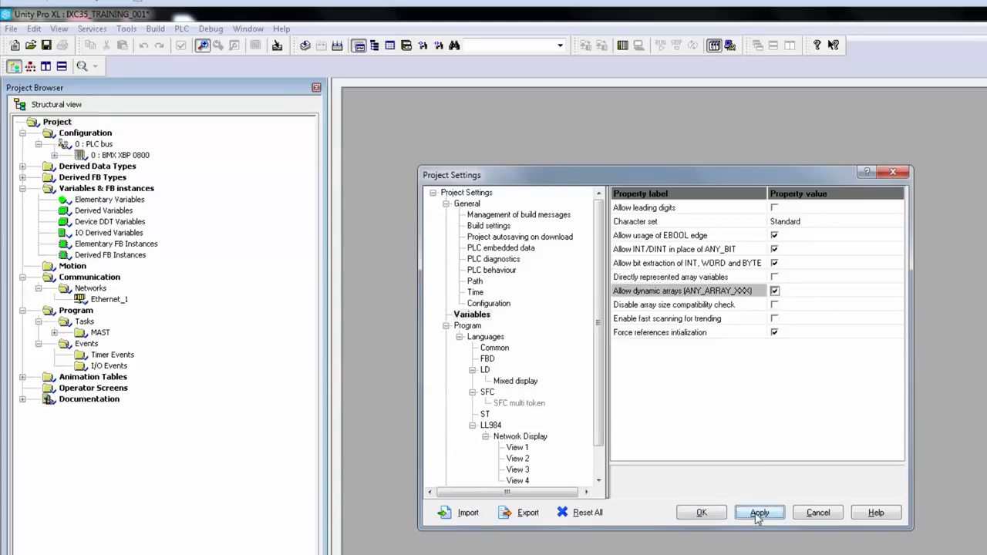
{"action": "left_click", "coordinate": [704, 513]}
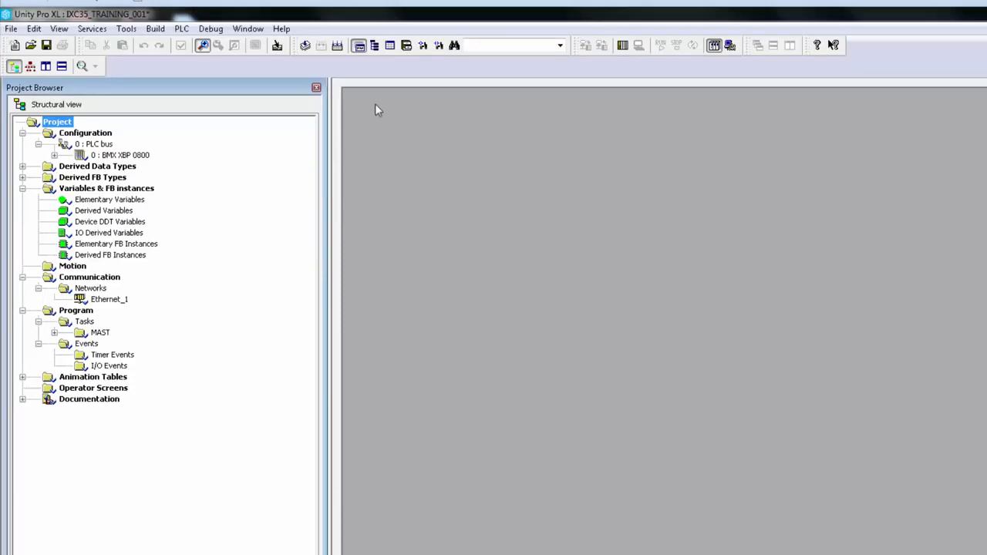
Rebuild the entire project and save it.
{"action": "left_click", "coordinate": [338, 46]}
{"action": "left_click", "coordinate": [11, 28]}
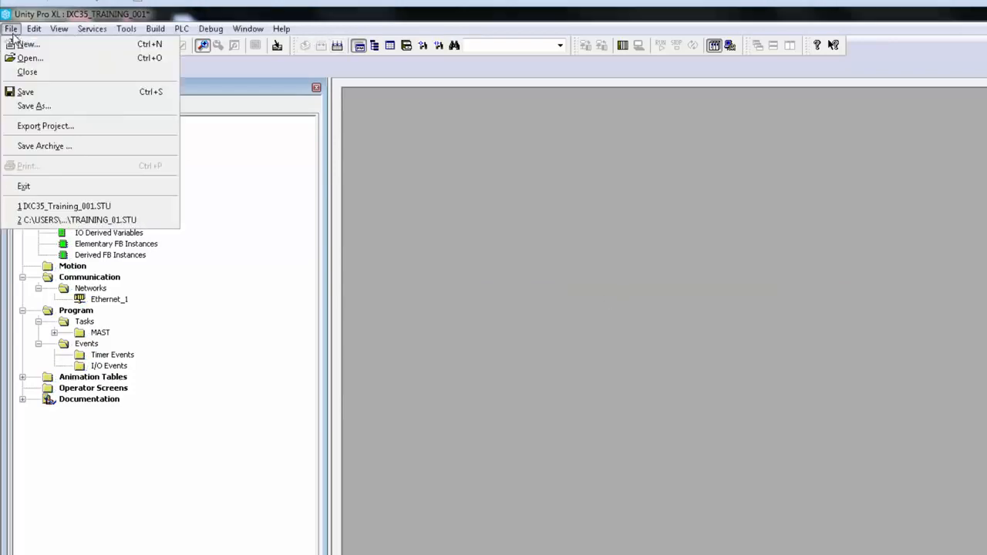
{"action": "left_click", "coordinate": [48, 94]}
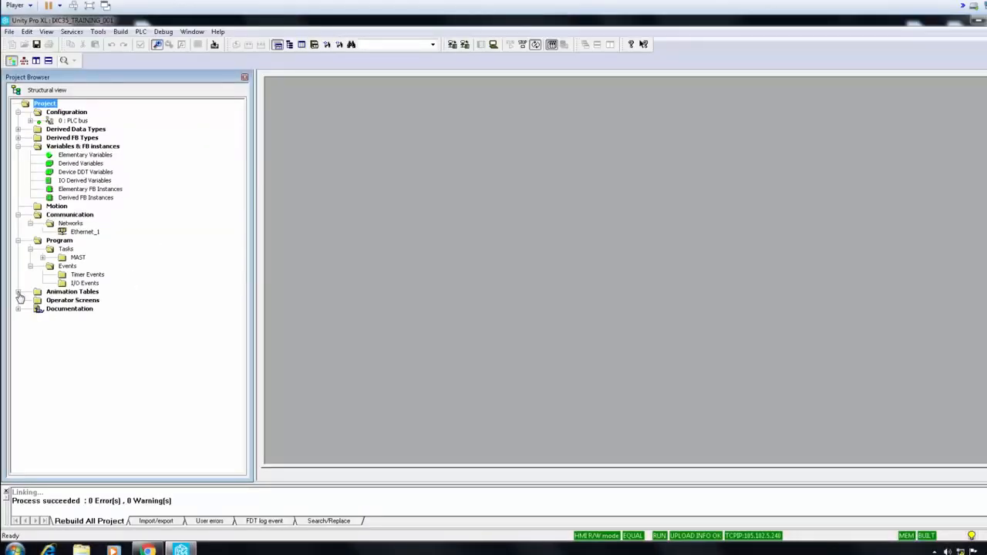
Open the ICX35 animation table and go through its ICX35Control, ICX35StatusData, ICX35SMSReadData and ICX35SMSWriteData variables.
{"action": "left_click", "coordinate": [18, 293]}
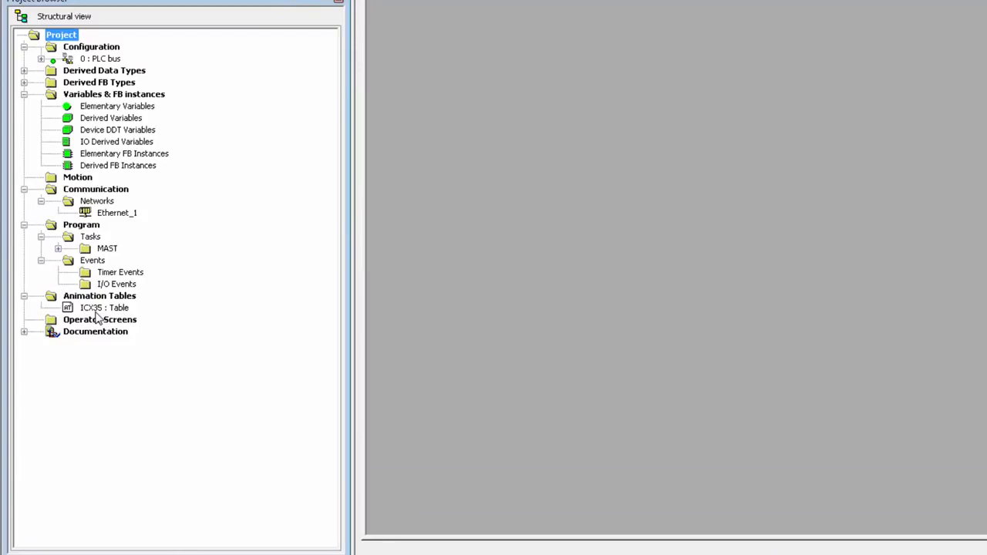
{"action": "left_click", "coordinate": [98, 312]}
{"action": "double_click", "coordinate": [98, 308]}
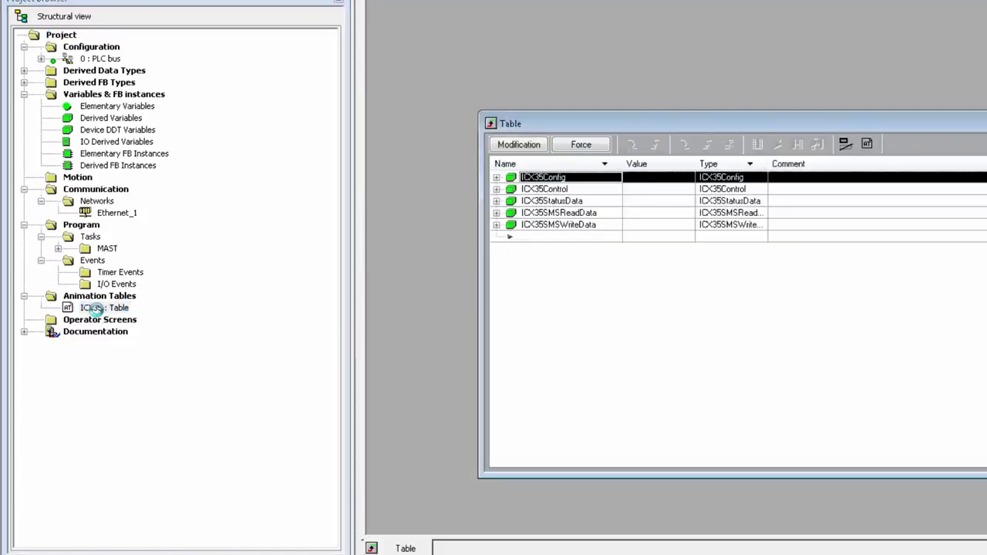
{"action": "left_click_drag", "start_coordinate": [591, 133], "coordinate": [544, 53]}
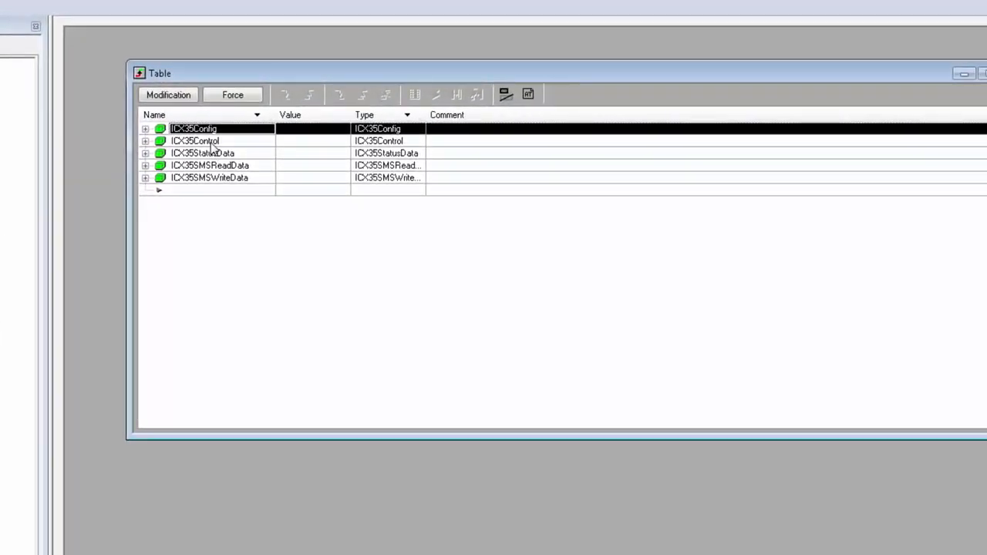
{"action": "left_click", "coordinate": [211, 143]}
{"action": "left_click", "coordinate": [245, 154]}
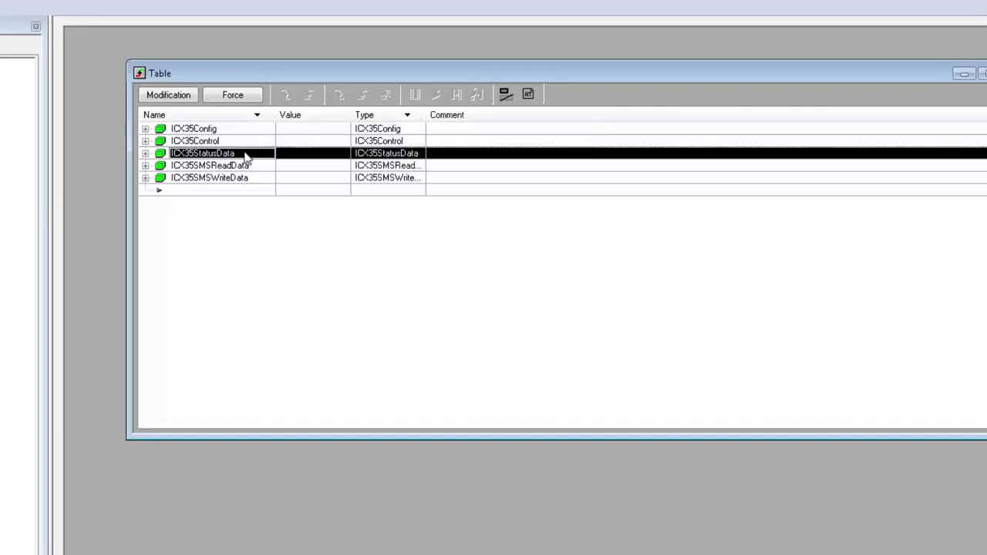
{"action": "left_click", "coordinate": [262, 166]}
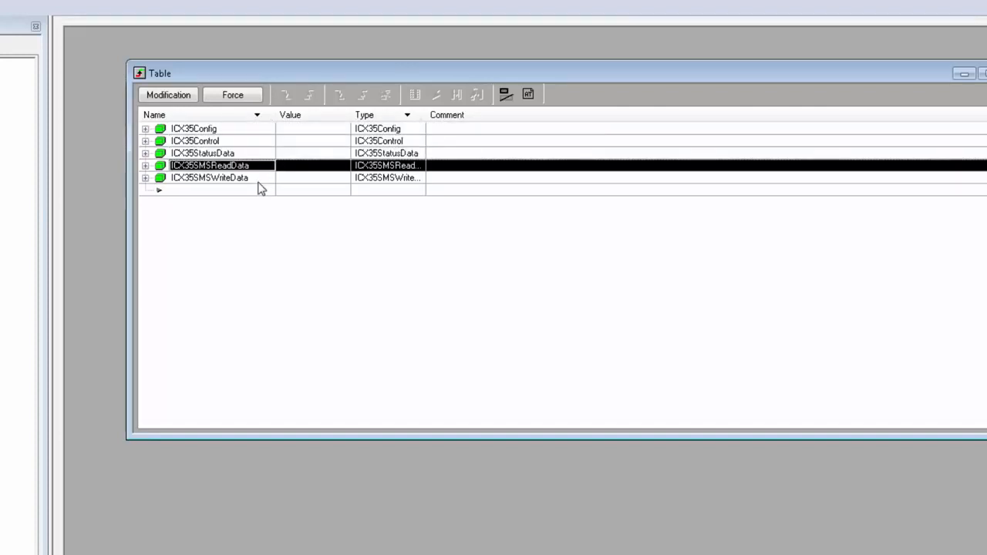
{"action": "left_click", "coordinate": [259, 182]}
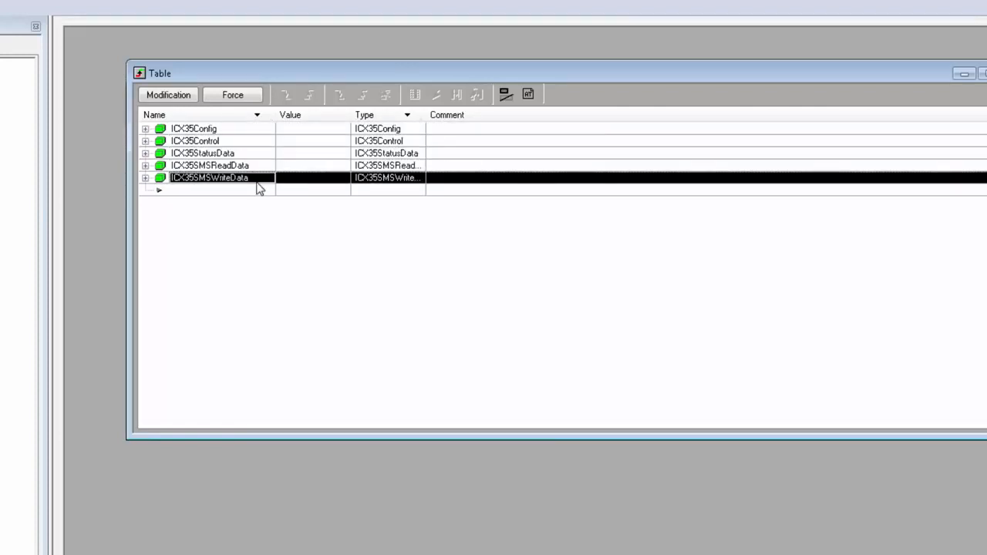
Enable value modification in the table and set the NetworkName of ICX35Config to Ethernet_1.
{"action": "left_click", "coordinate": [145, 129]}
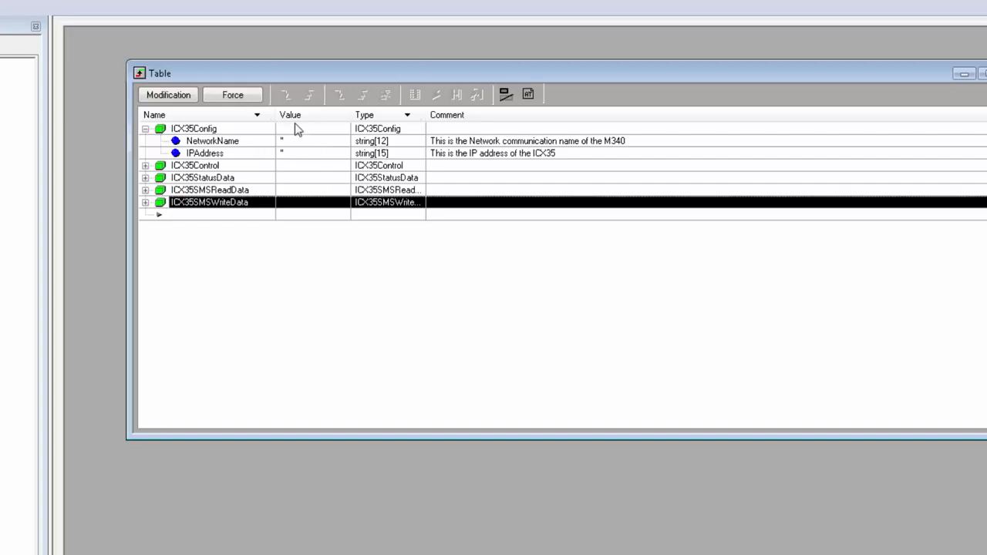
{"action": "left_click", "coordinate": [168, 94]}
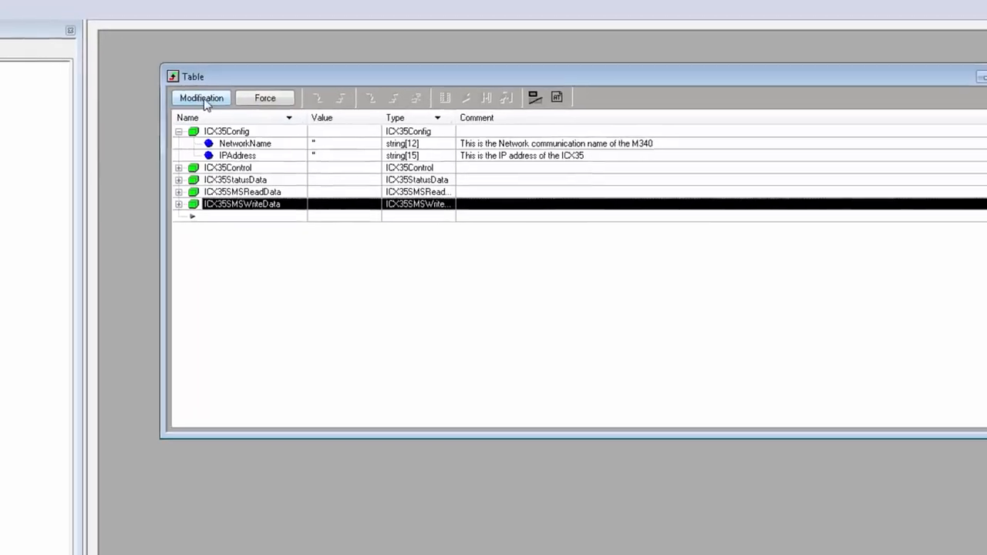
{"action": "left_click", "coordinate": [293, 143]}
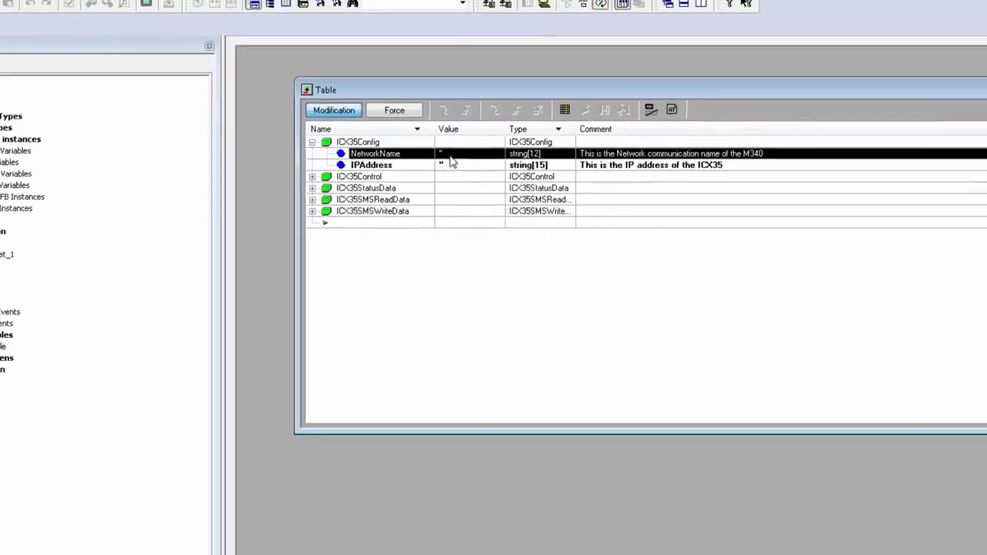
{"action": "left_click", "coordinate": [447, 156]}
{"action": "type", "text": "Ethernet_1"}
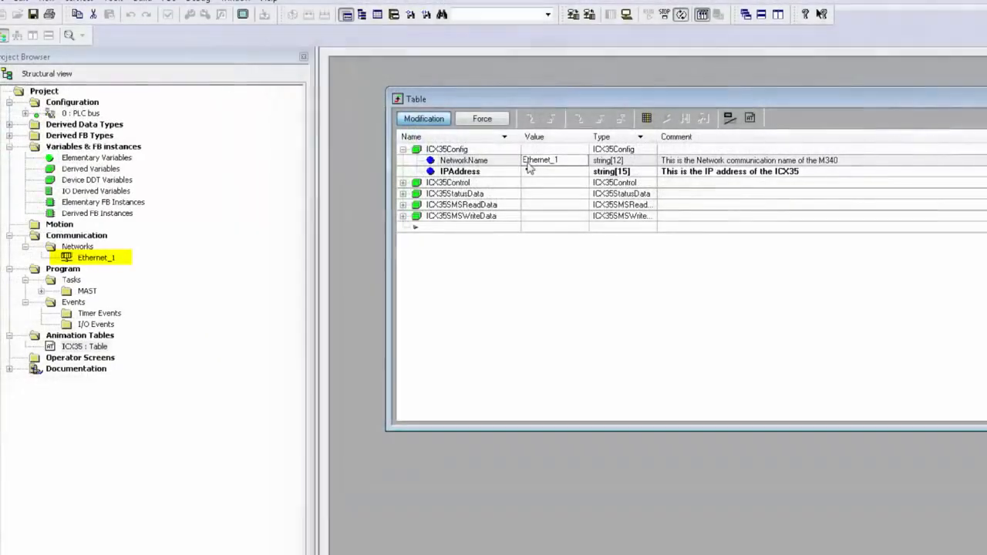
{"action": "left_click", "coordinate": [527, 163]}
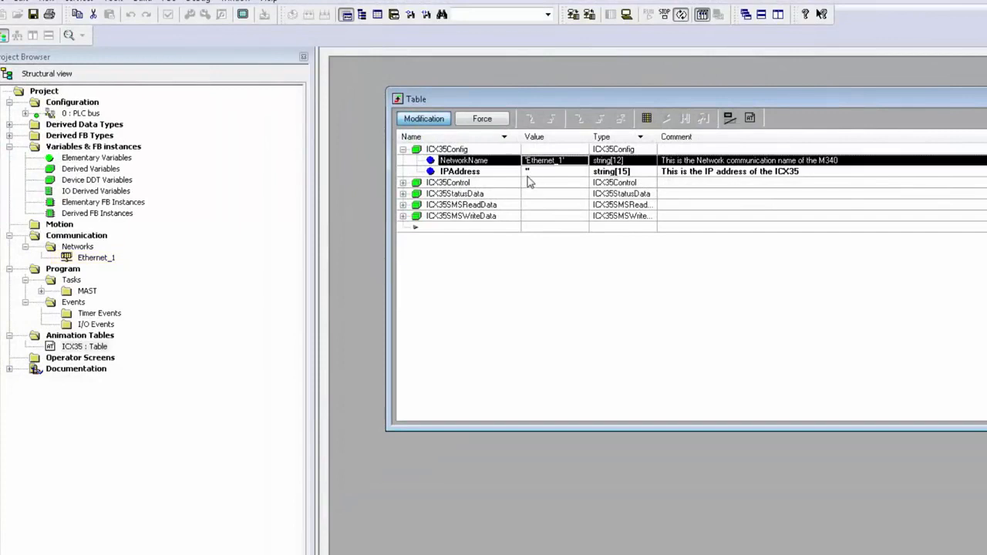
Set the IPAddress of ICX35Config to 105.102.5.170.
{"action": "left_click", "coordinate": [529, 173]}
{"action": "type", "text": "105.102.5.170"}
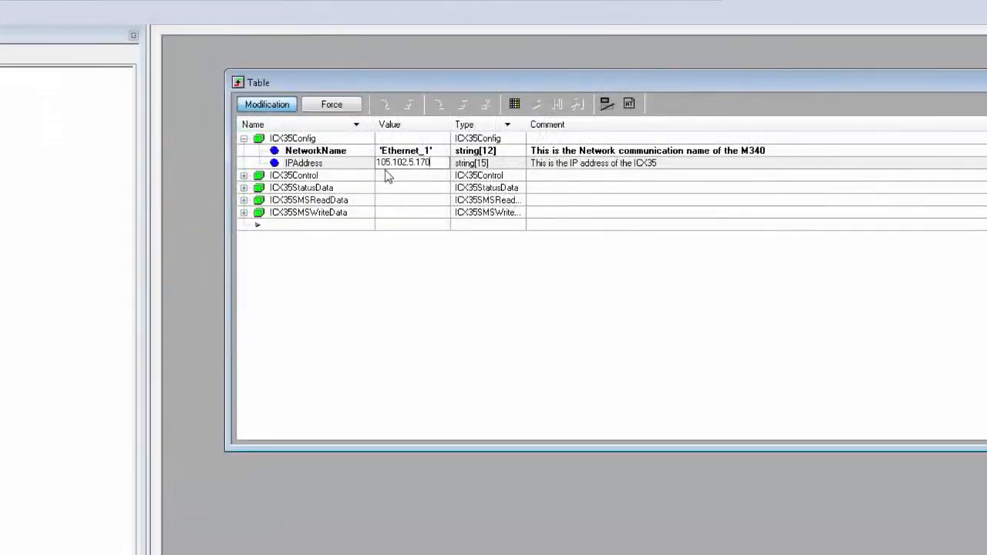
{"action": "key", "text": "Return"}
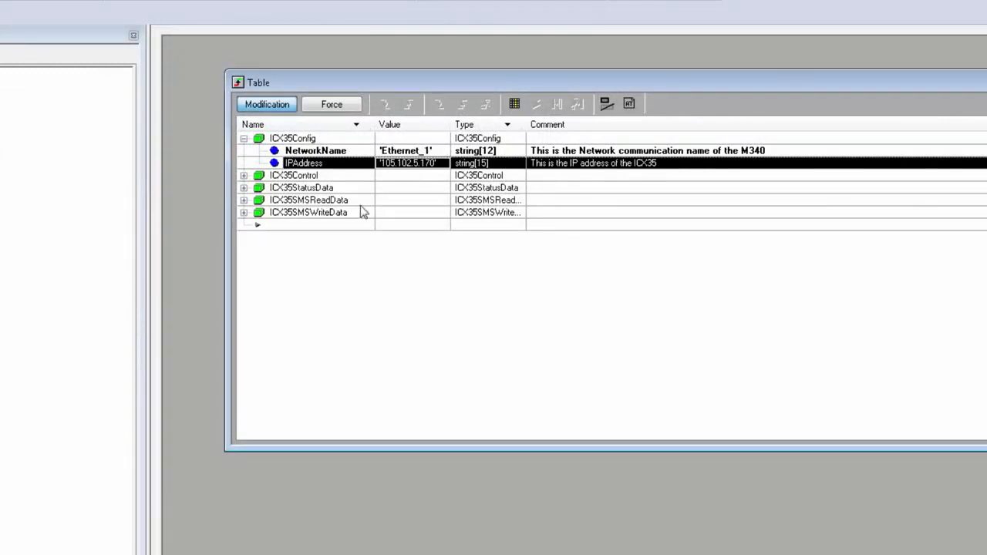
Review the trigger bits of ICX35Control, then collapse it and look through the fields of ICX35StatusData.
{"action": "left_click", "coordinate": [244, 176]}
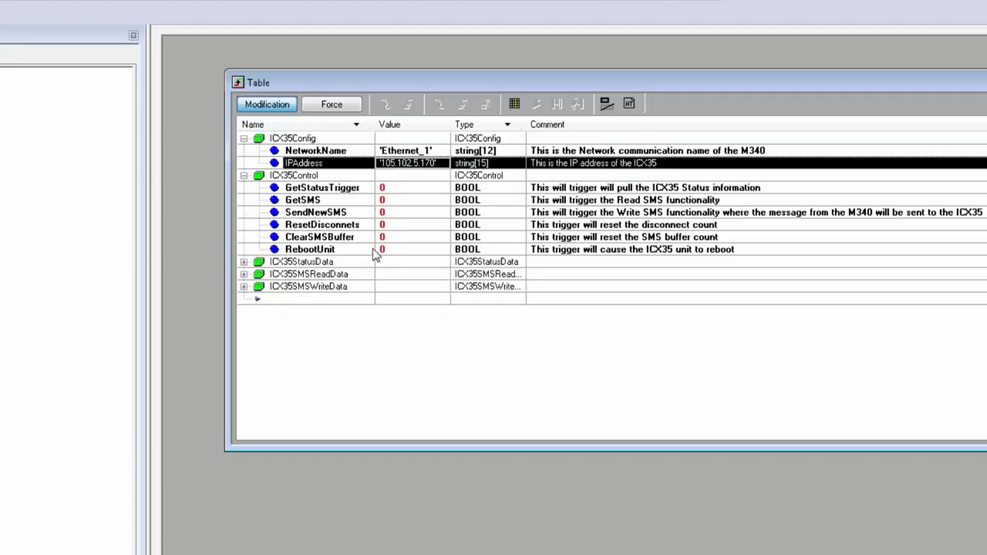
{"action": "left_click", "coordinate": [353, 188]}
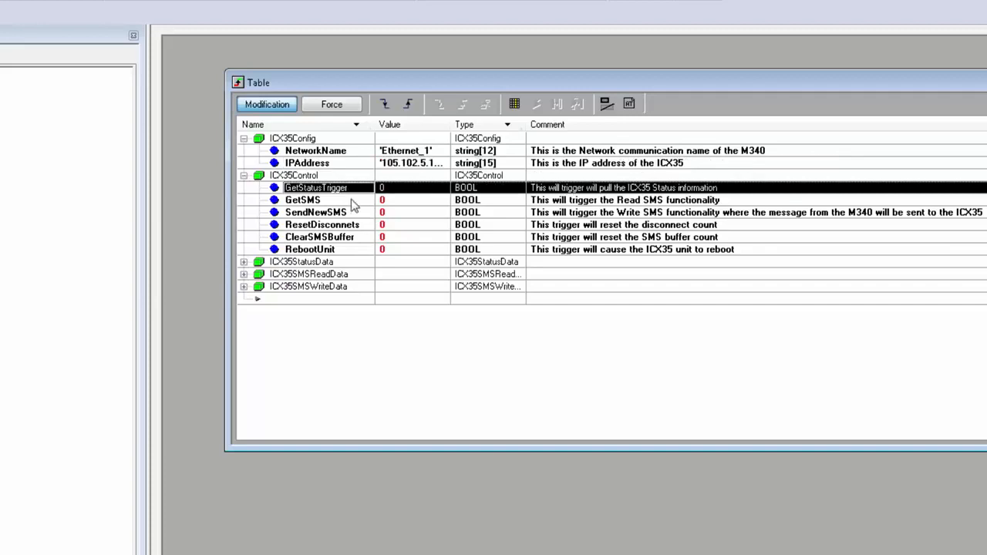
{"action": "left_click", "coordinate": [351, 201]}
{"action": "left_click", "coordinate": [359, 216]}
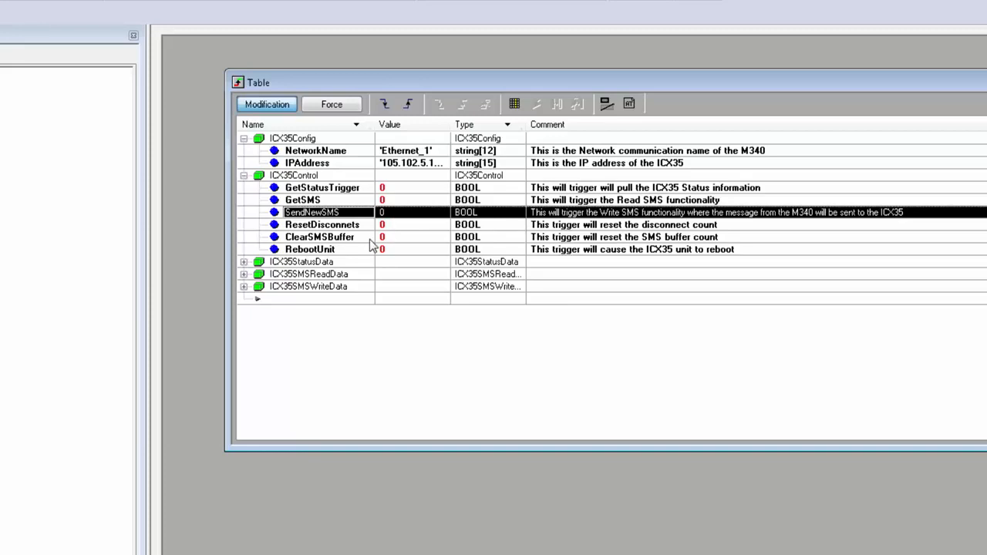
{"action": "left_click", "coordinate": [244, 175]}
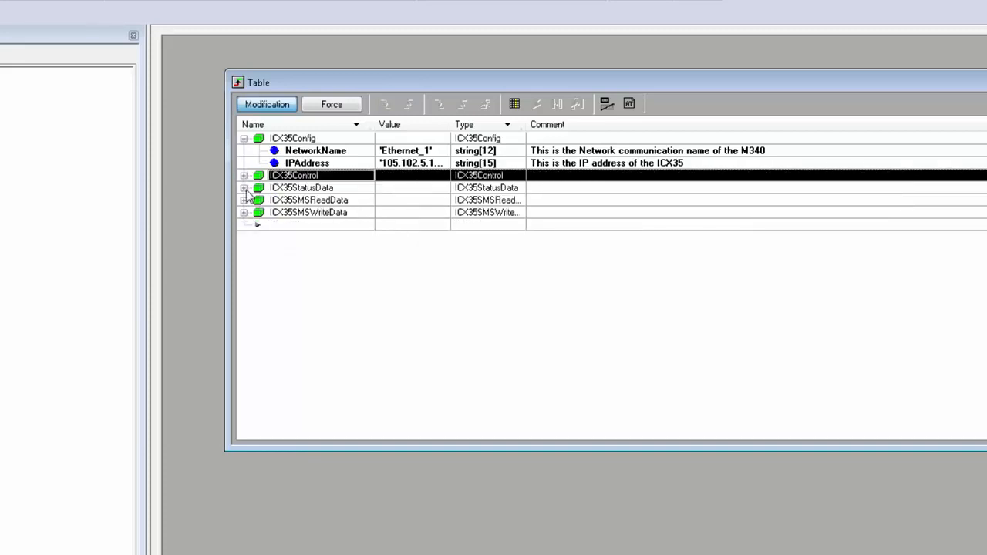
{"action": "left_click", "coordinate": [244, 188]}
{"action": "scroll", "coordinate": [388, 165], "scroll_direction": "down", "scroll_amount": 2}
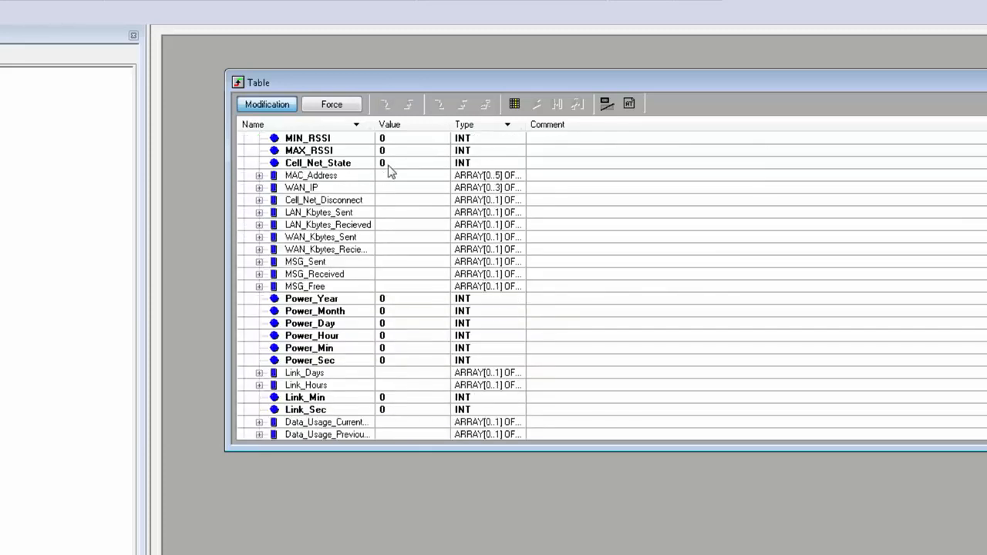
{"action": "scroll", "coordinate": [388, 167], "scroll_direction": "down", "scroll_amount": 4}
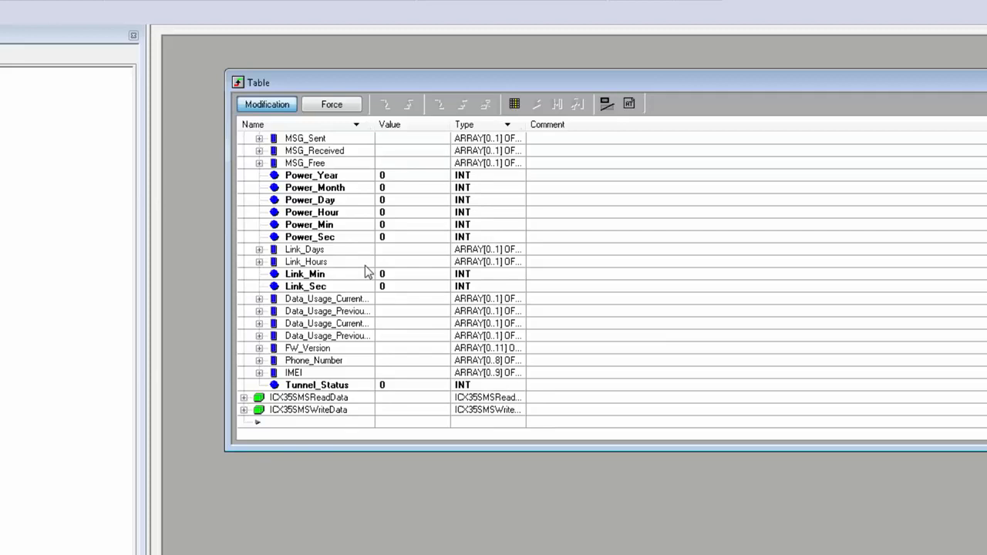
{"action": "scroll", "coordinate": [367, 271], "scroll_direction": "up", "scroll_amount": 5}
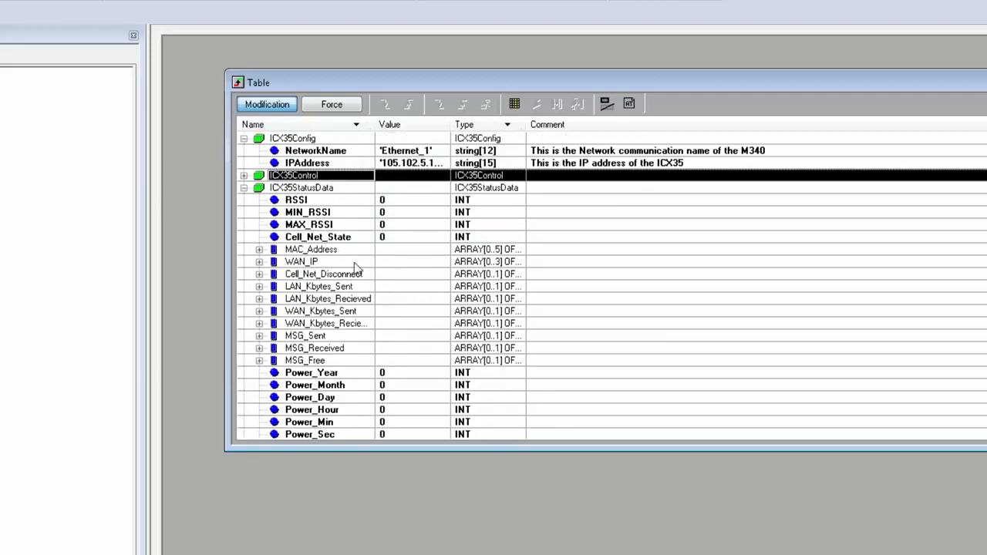
Fire GetStatusTrigger in ICX35Control to pull the ICX35 status information.
{"action": "left_click", "coordinate": [244, 175]}
{"action": "left_click", "coordinate": [367, 192]}
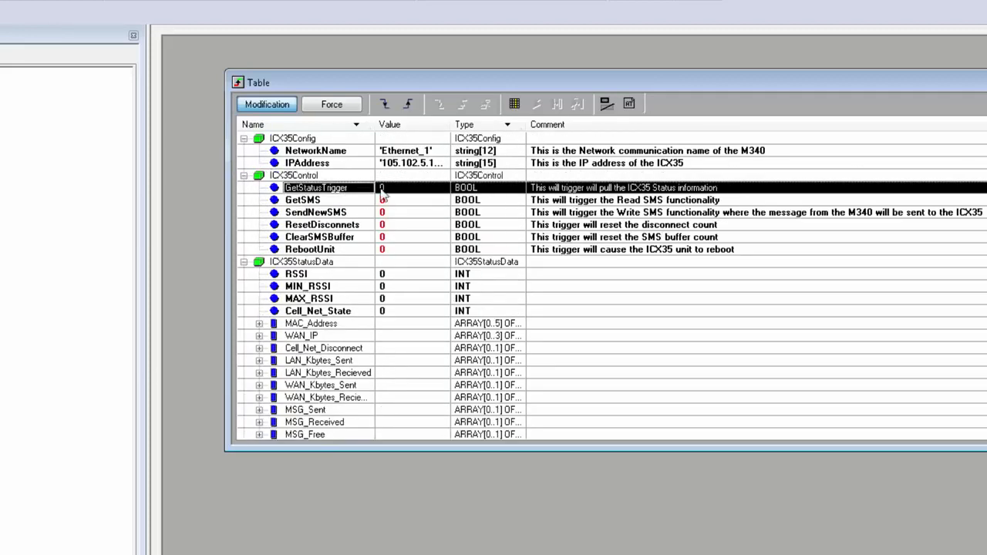
{"action": "left_click", "coordinate": [398, 190]}
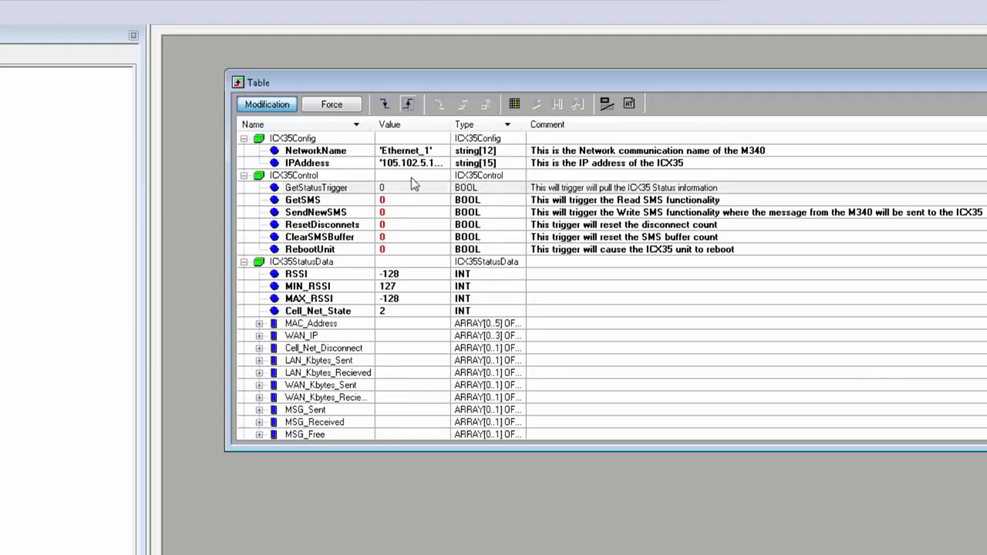
Collapse ICX35Control and examine the ICX35StatusData values from RSSI to Tunnel_Status, including the MSG_Received elements.
{"action": "left_click", "coordinate": [244, 176]}
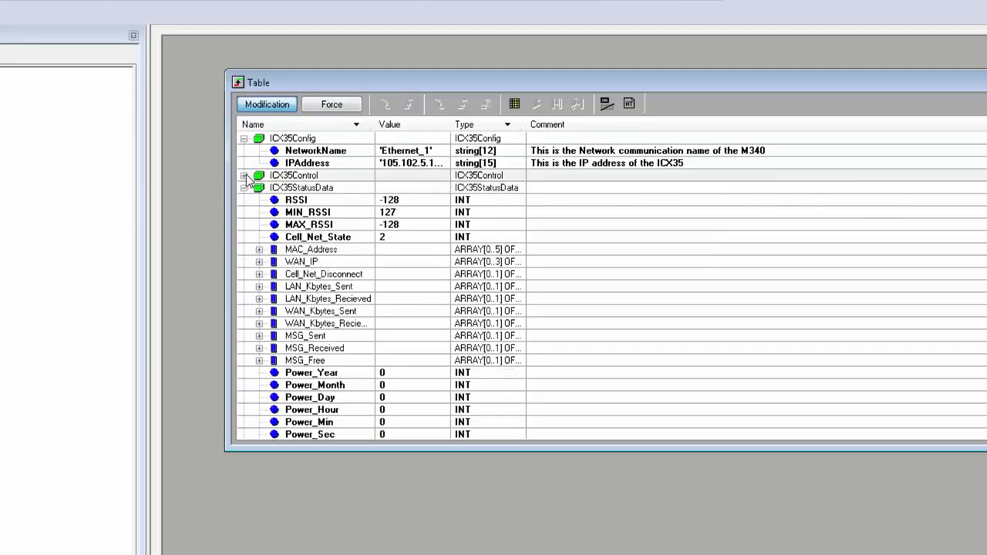
{"action": "left_click", "coordinate": [403, 200]}
{"action": "scroll", "coordinate": [401, 202], "scroll_direction": "down", "scroll_amount": 1}
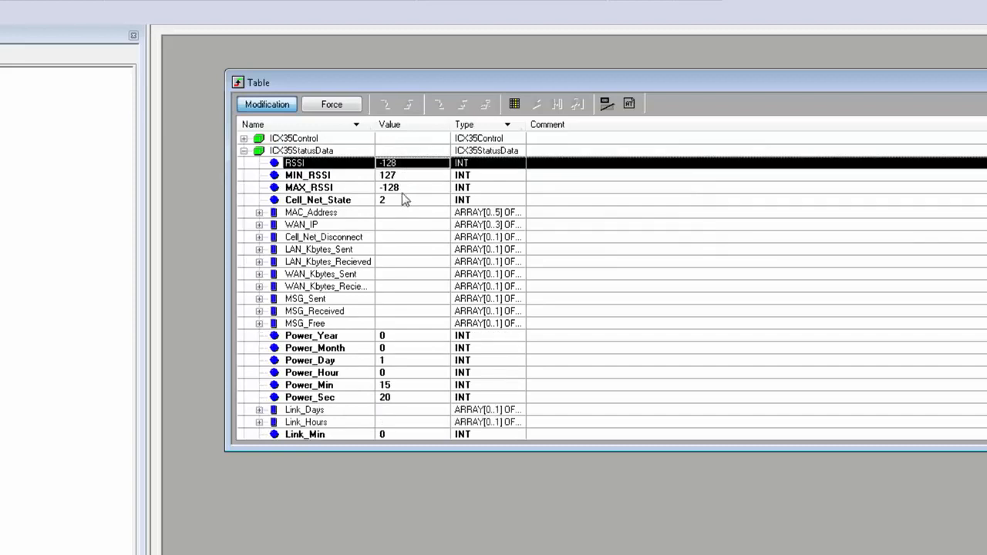
{"action": "scroll", "coordinate": [401, 220], "scroll_direction": "down", "scroll_amount": 2}
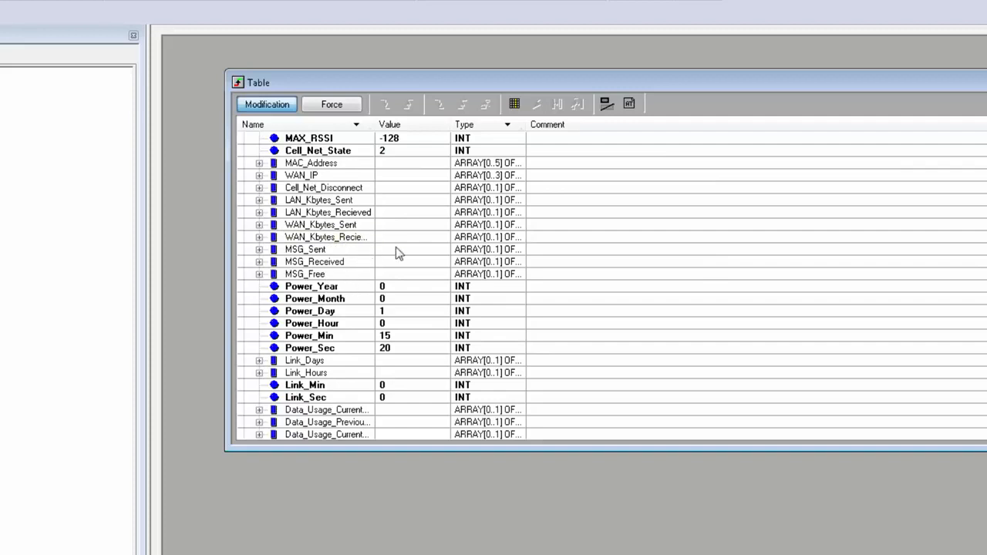
{"action": "scroll", "coordinate": [395, 247], "scroll_direction": "down", "scroll_amount": 1}
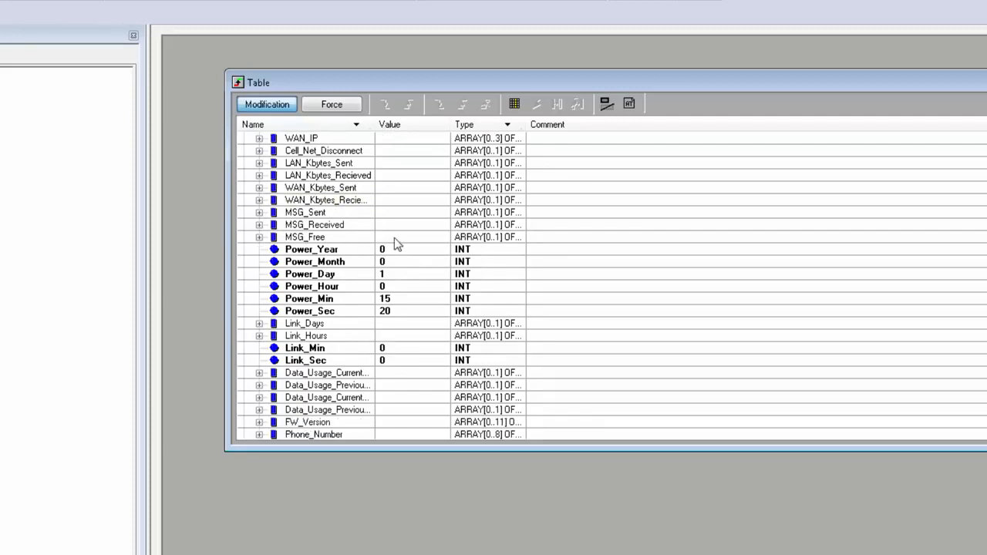
{"action": "scroll", "coordinate": [392, 311], "scroll_direction": "down", "scroll_amount": 1}
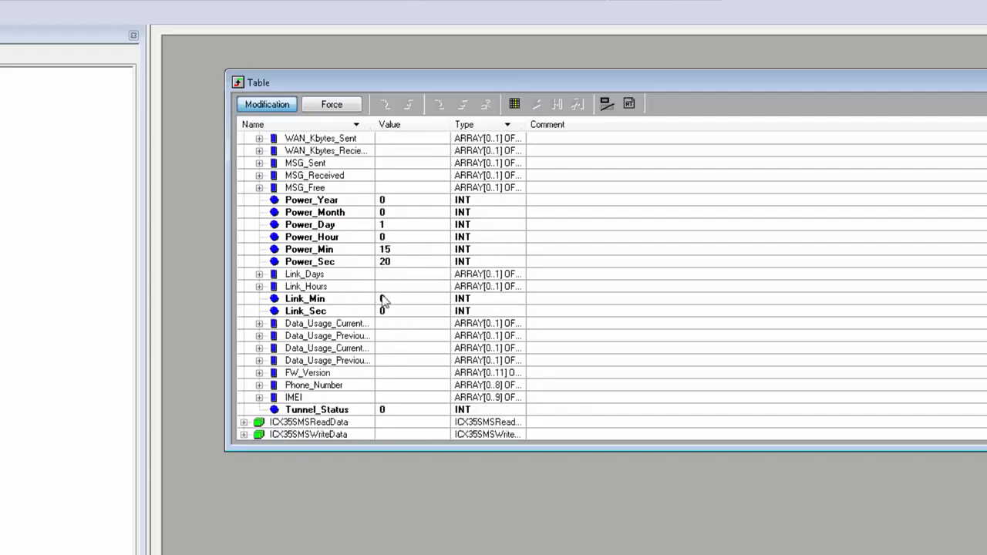
{"action": "scroll", "coordinate": [388, 278], "scroll_direction": "down", "scroll_amount": 1}
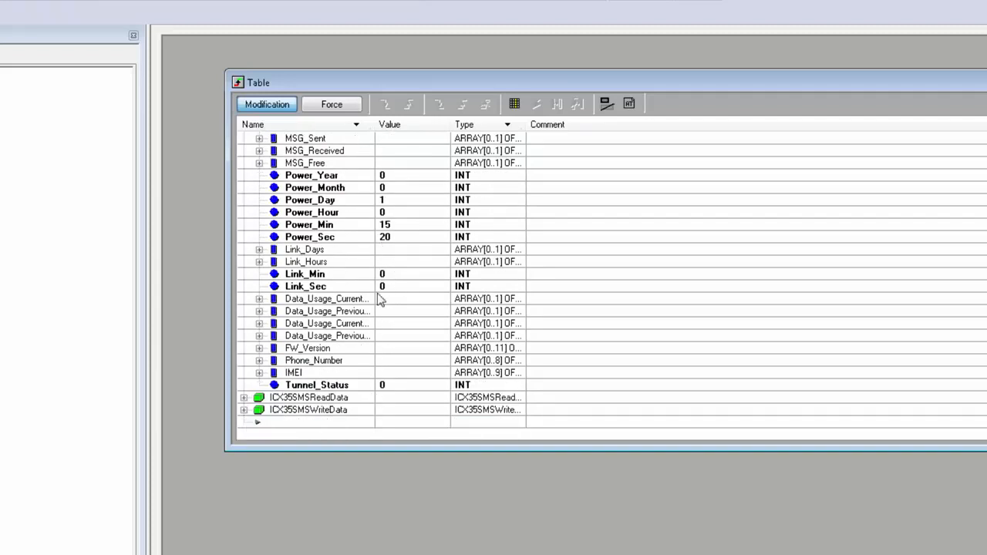
{"action": "scroll", "coordinate": [378, 300], "scroll_direction": "up", "scroll_amount": 1}
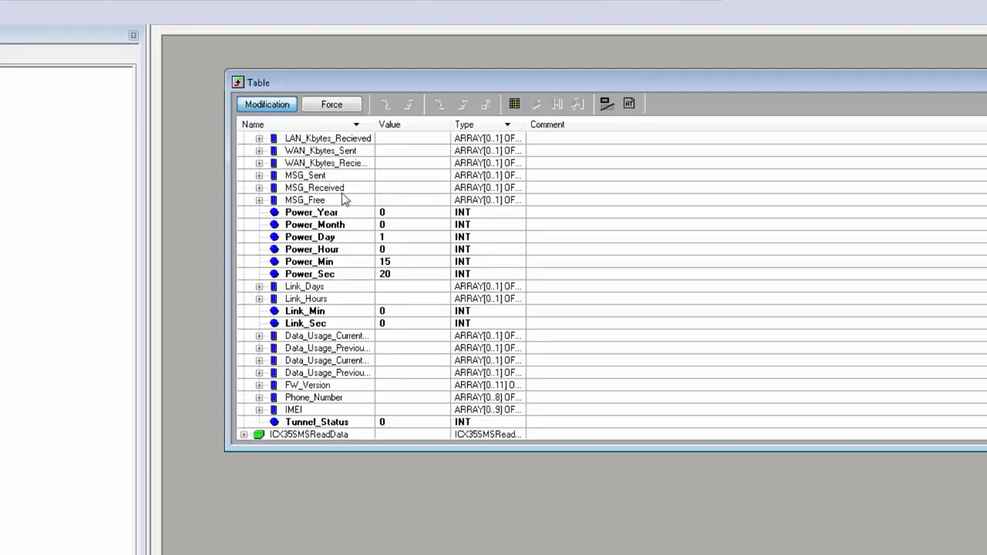
{"action": "left_click", "coordinate": [259, 187]}
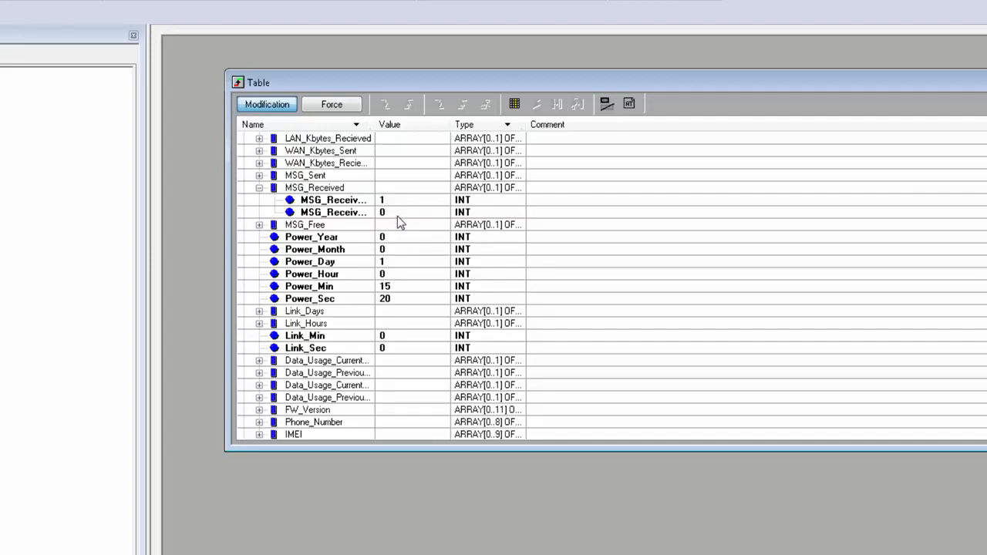
{"action": "scroll", "coordinate": [397, 219], "scroll_direction": "up", "scroll_amount": 5}
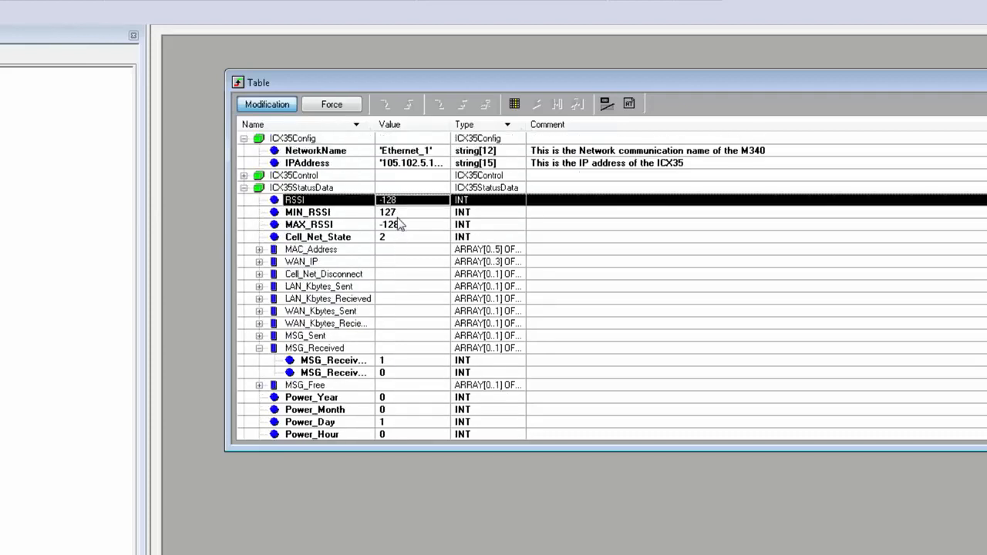
Locate the GetSMS trigger in ICX35Control, then collapse both ICX35Control and ICX35StatusData.
{"action": "left_click", "coordinate": [244, 176]}
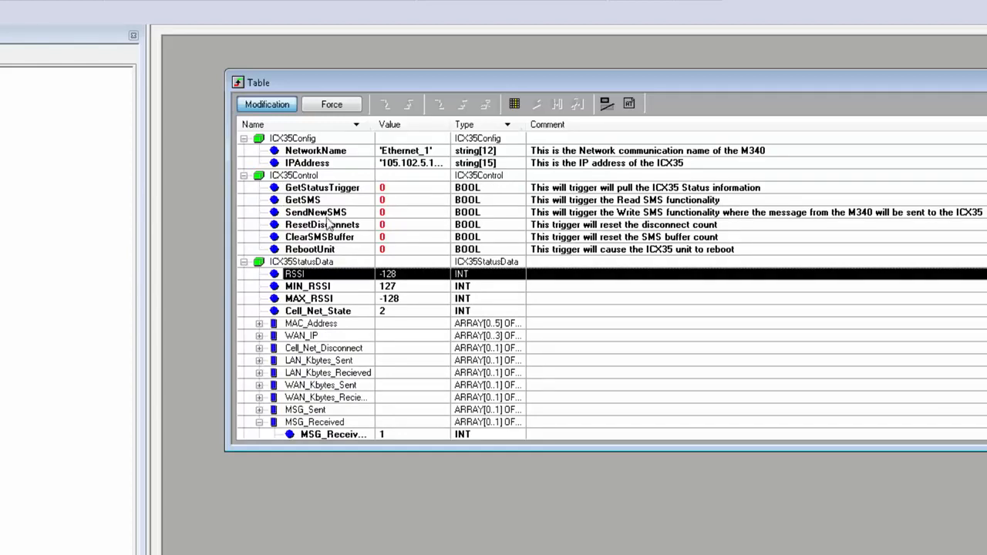
{"action": "left_click", "coordinate": [345, 201]}
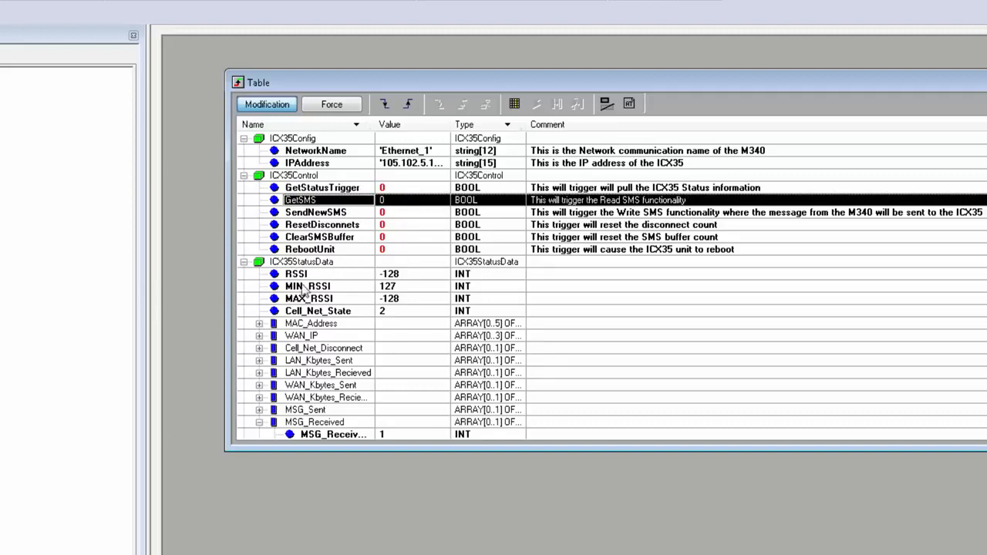
{"action": "left_click", "coordinate": [244, 175]}
{"action": "left_click", "coordinate": [243, 187]}
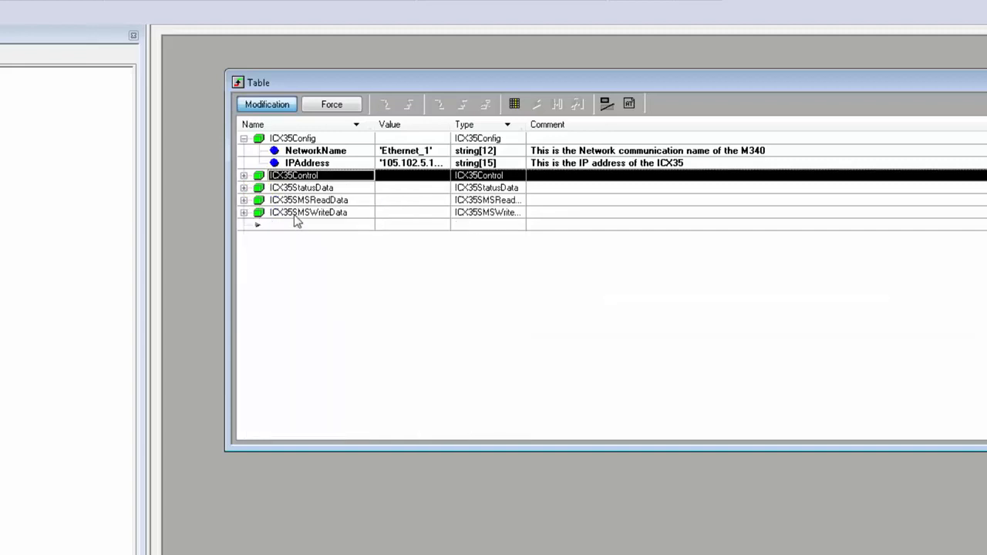
Expand ICX35SMSReadData and ICX35SMSWriteData, and examine the MessageDateTime, PhoneNumber and Message arrays of the read data.
{"action": "left_click", "coordinate": [244, 201]}
{"action": "left_click", "coordinate": [243, 249]}
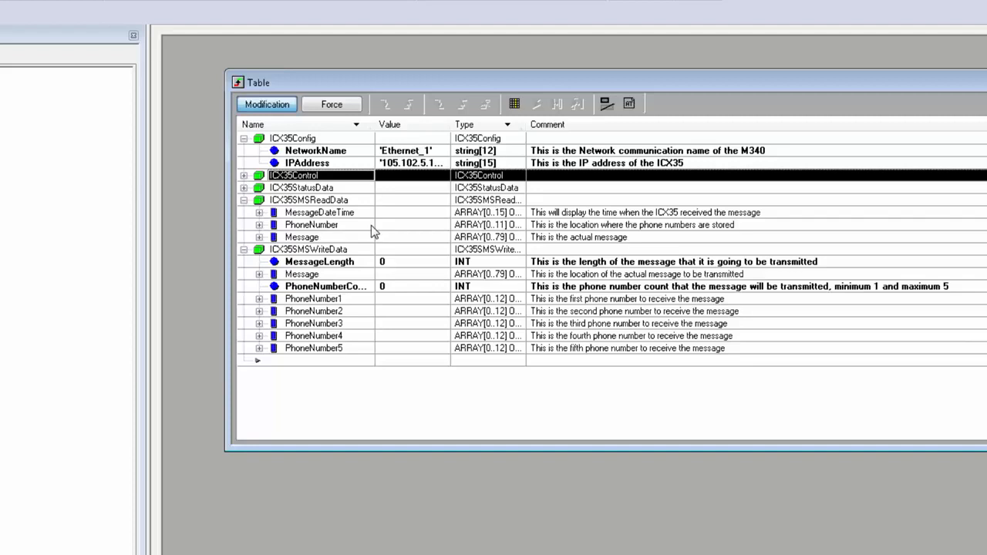
{"action": "left_click", "coordinate": [259, 237]}
{"action": "scroll", "coordinate": [330, 166], "scroll_direction": "up", "scroll_amount": 1}
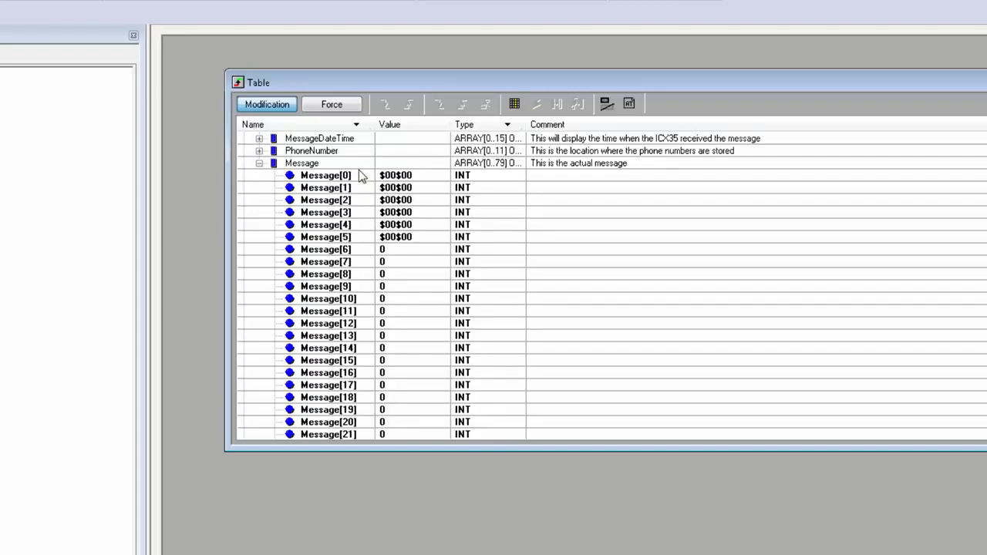
{"action": "scroll", "coordinate": [332, 175], "scroll_direction": "up", "scroll_amount": 2}
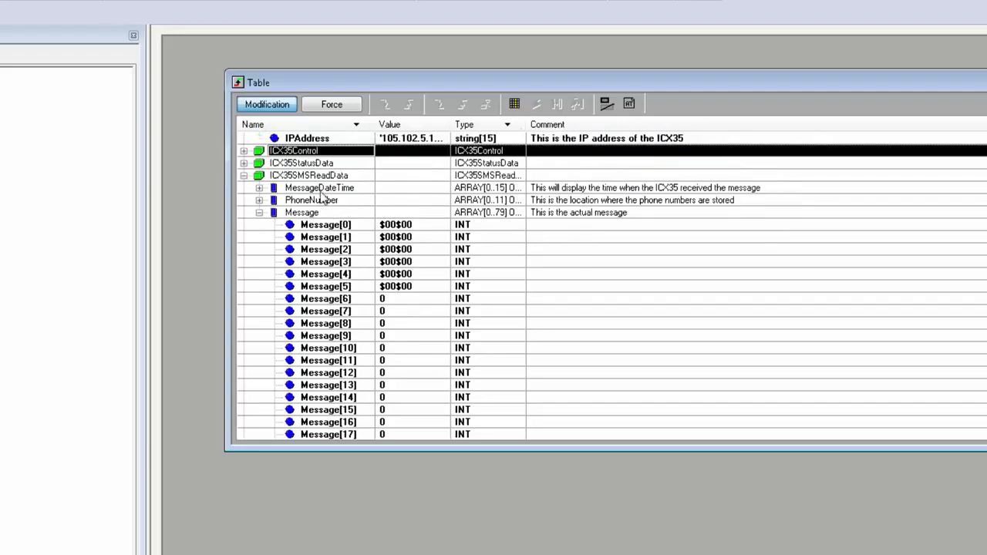
{"action": "left_click", "coordinate": [323, 189]}
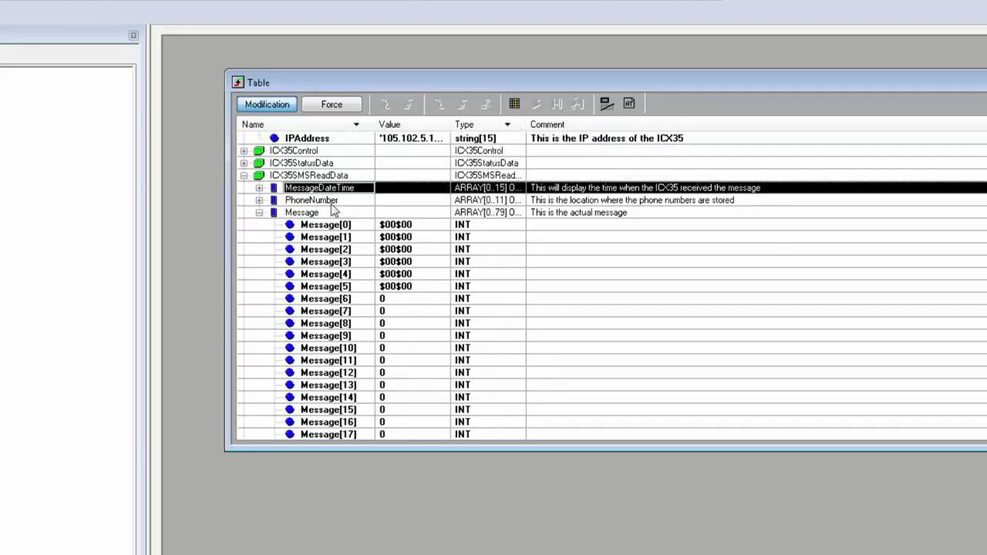
{"action": "left_click", "coordinate": [327, 201]}
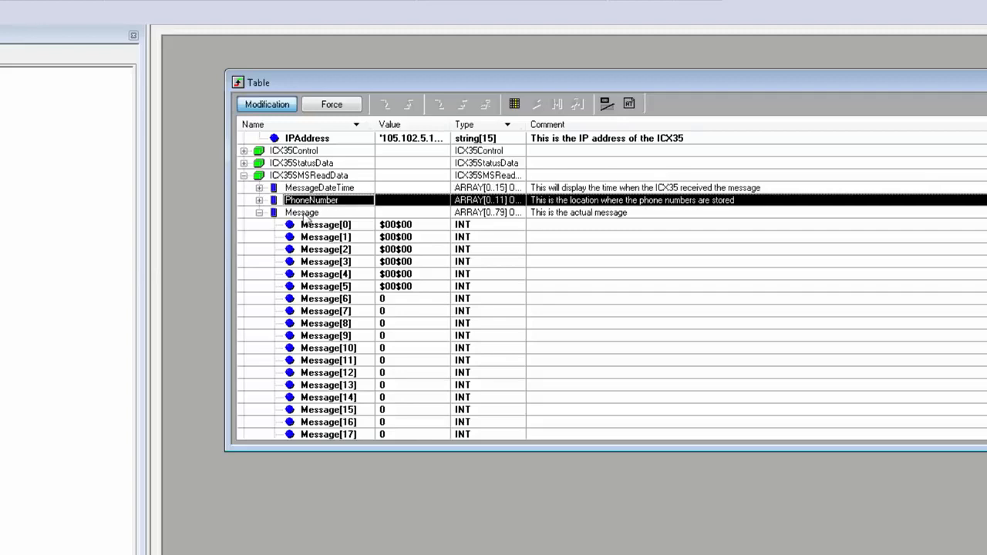
{"action": "left_click", "coordinate": [259, 212]}
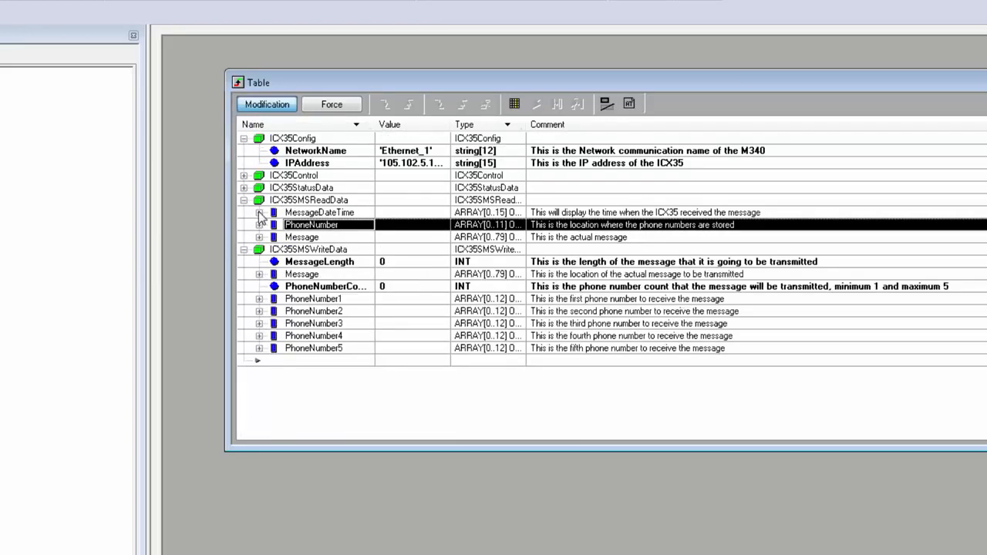
Examine the MessageLength, Message array and PhoneNumberCount variables of ICX35SMSWriteData.
{"action": "left_click", "coordinate": [332, 266]}
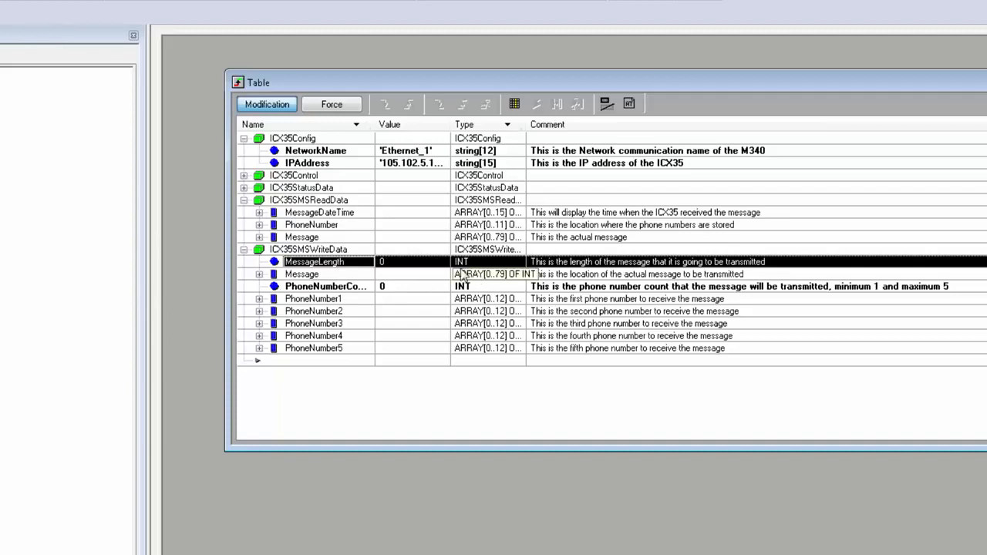
{"action": "left_click", "coordinate": [263, 277]}
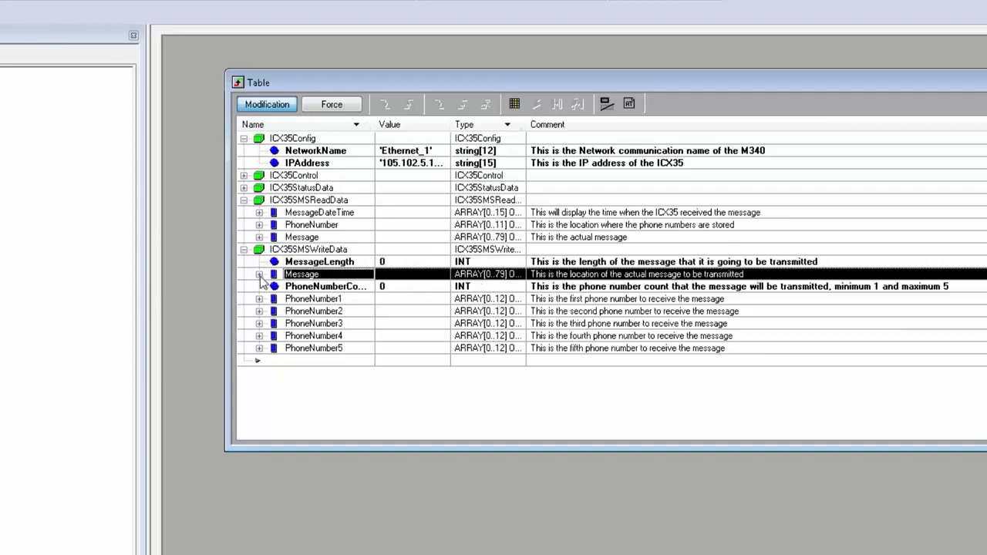
{"action": "left_click", "coordinate": [260, 275]}
{"action": "scroll", "coordinate": [463, 177], "scroll_direction": "up", "scroll_amount": 1}
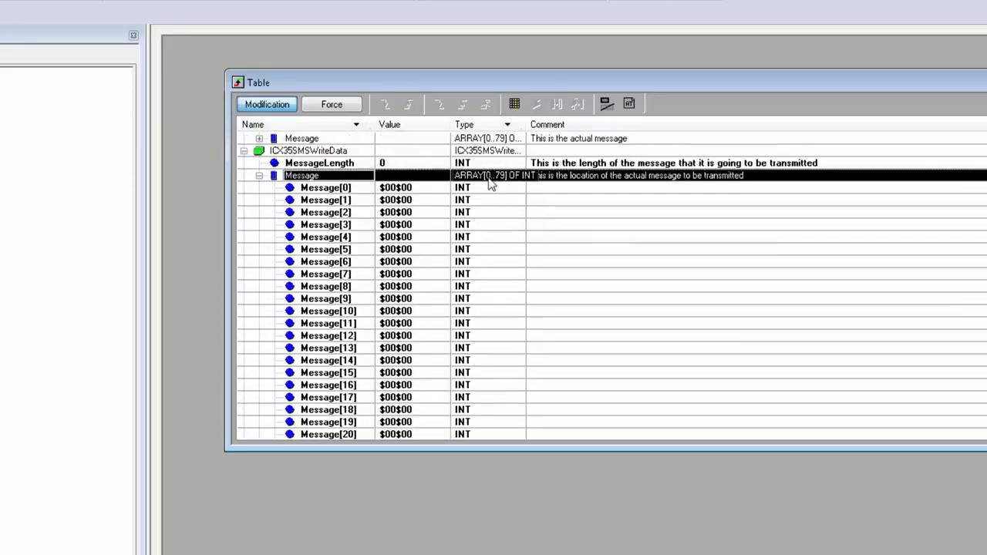
{"action": "scroll", "coordinate": [480, 191], "scroll_direction": "down", "scroll_amount": 2}
{"action": "scroll", "coordinate": [480, 192], "scroll_direction": "up", "scroll_amount": 2}
{"action": "left_click", "coordinate": [259, 176]}
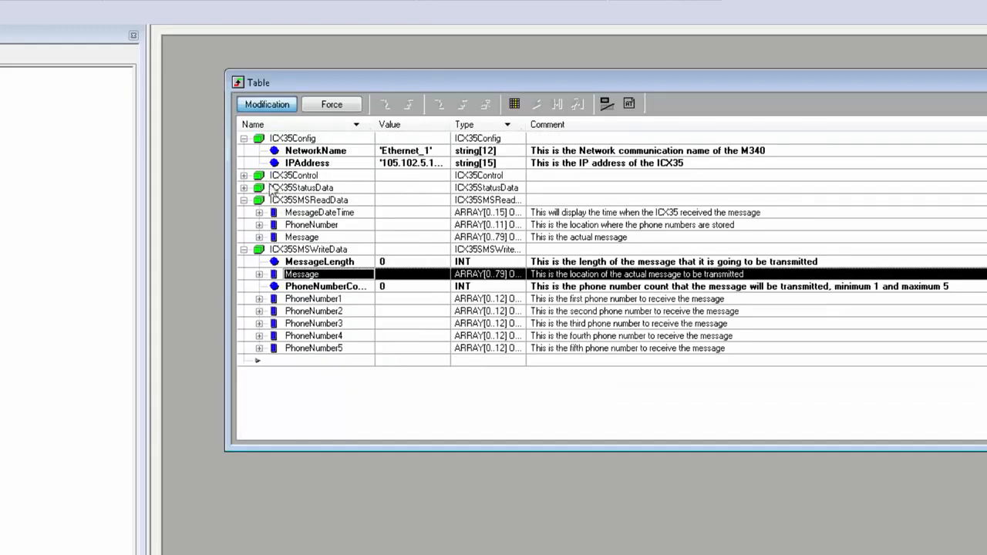
{"action": "left_click", "coordinate": [415, 286]}
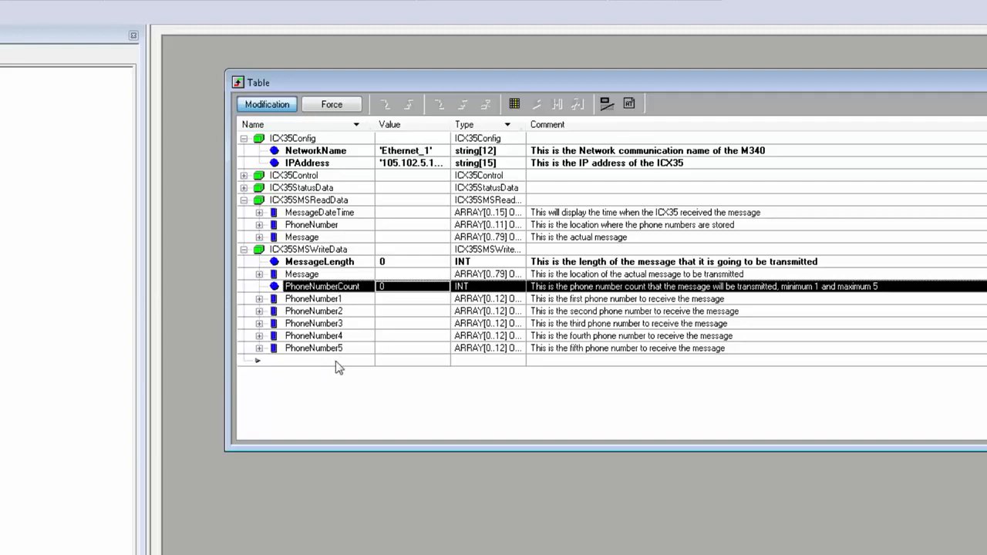
Expand PhoneNumber1 in ICX35SMSWriteData and set the display format of all its elements to ASCII.
{"action": "left_click", "coordinate": [260, 298]}
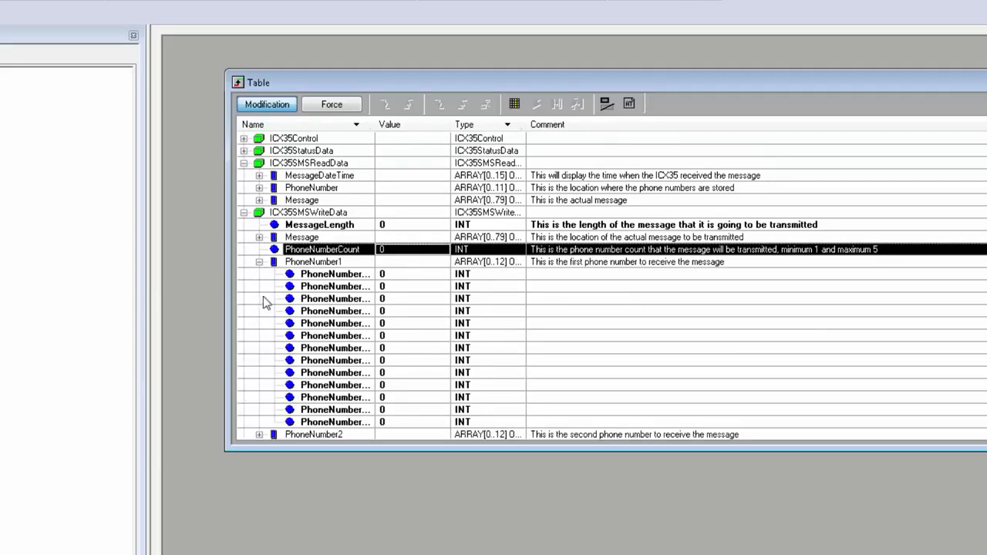
{"action": "left_click", "coordinate": [467, 276]}
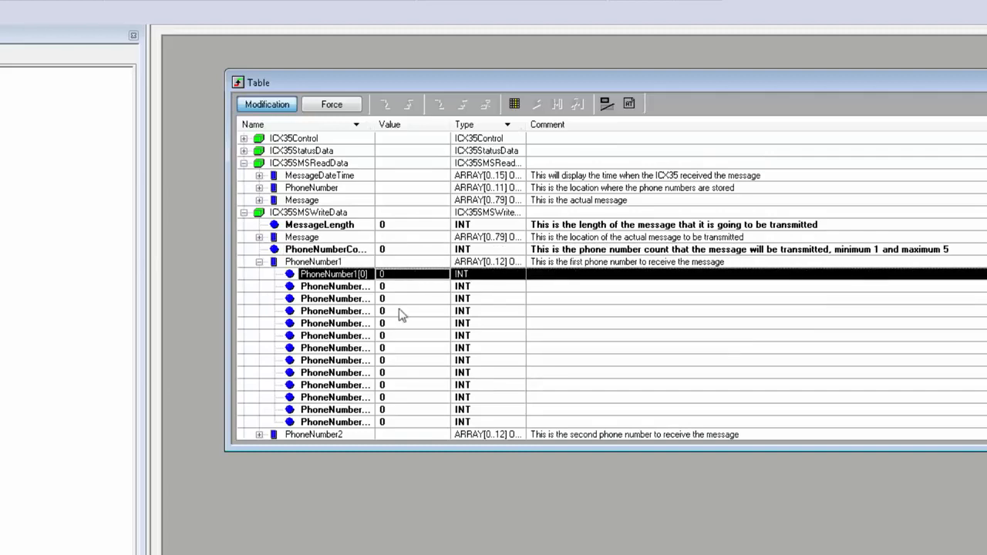
{"action": "left_click", "coordinate": [406, 423], "text": "shift"}
{"action": "right_click", "coordinate": [433, 296]}
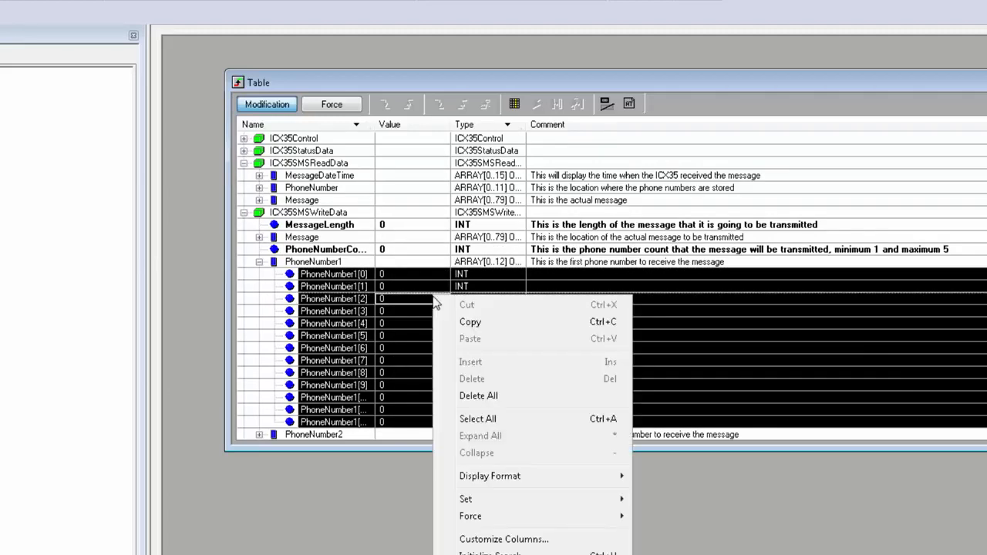
{"action": "mouse_move", "coordinate": [508, 479]}
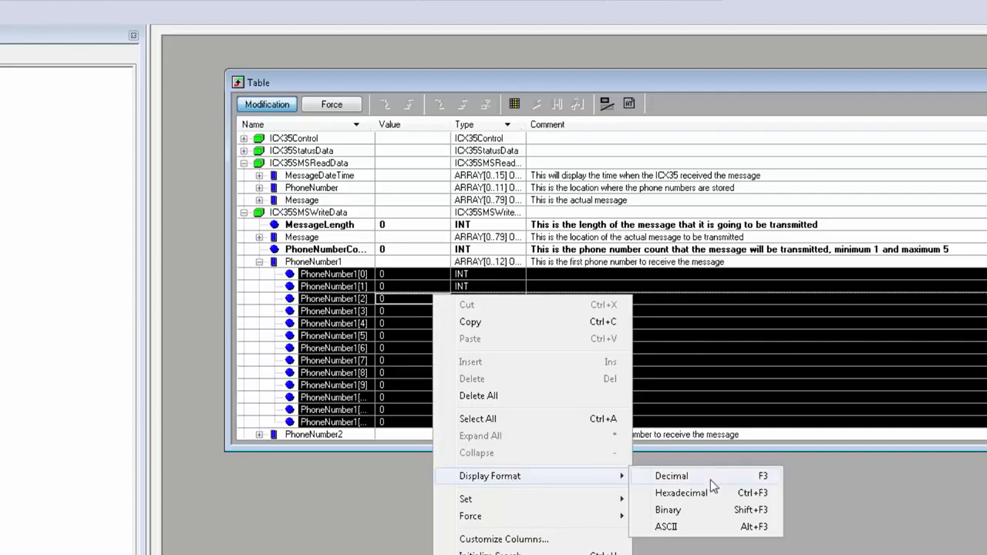
{"action": "left_click", "coordinate": [673, 527]}
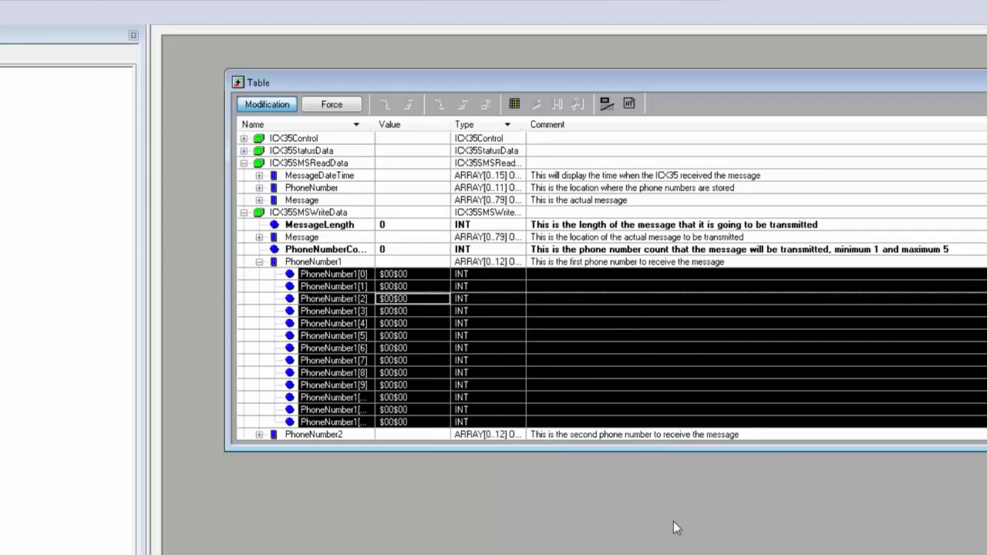
Enter the recipient's phone number two characters per element in PhoneNumber1[0] to PhoneNumber1[5], and collapse the array.
{"action": "scroll", "coordinate": [397, 276], "scroll_direction": "down", "scroll_amount": 1}
{"action": "left_click", "coordinate": [397, 274]}
{"action": "left_click", "coordinate": [409, 263]}
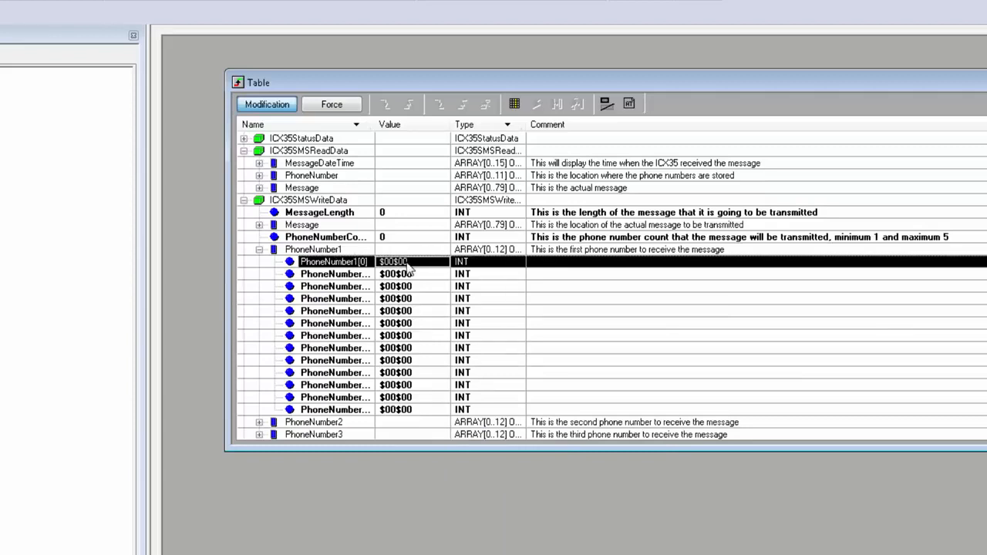
{"action": "left_click", "coordinate": [412, 262]}
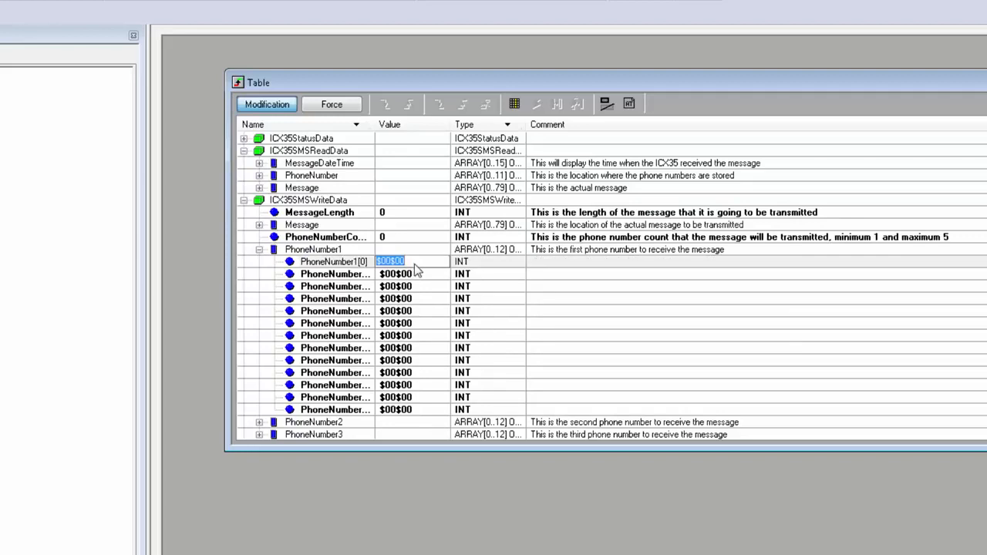
{"action": "type", "text": "+1"}
{"action": "key", "text": "Return"}
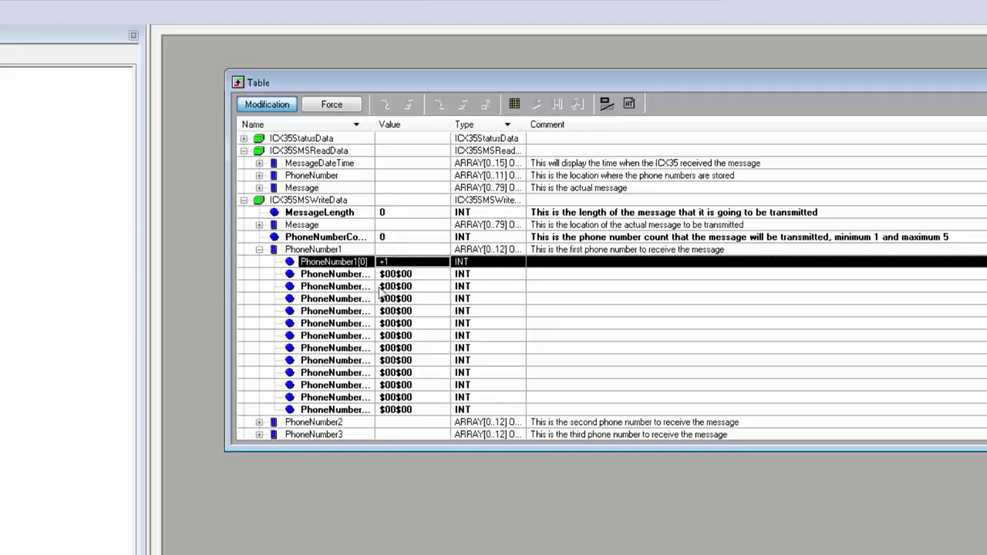
{"action": "left_click", "coordinate": [399, 274]}
{"action": "left_click", "coordinate": [399, 275]}
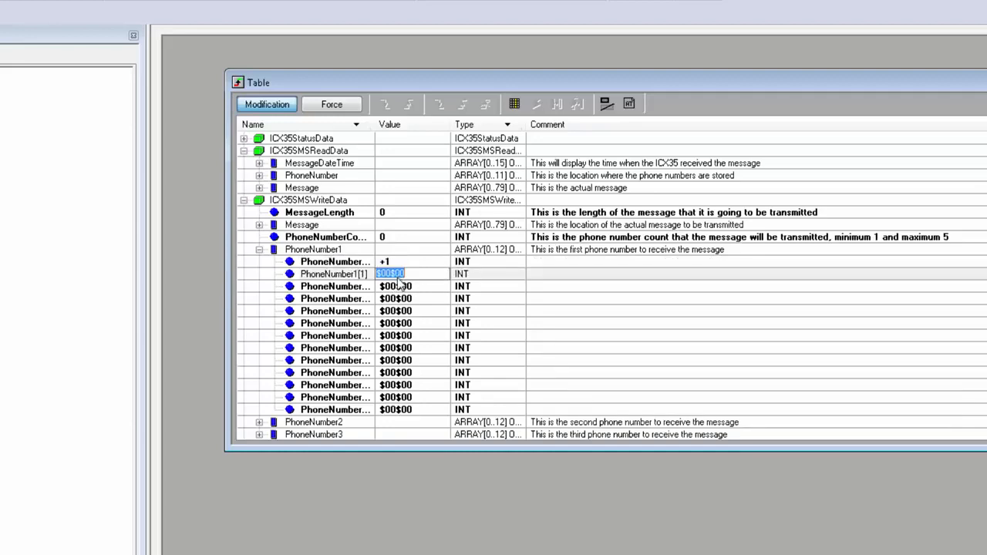
{"action": "type", "text": "66"}
{"action": "key", "text": "Return"}
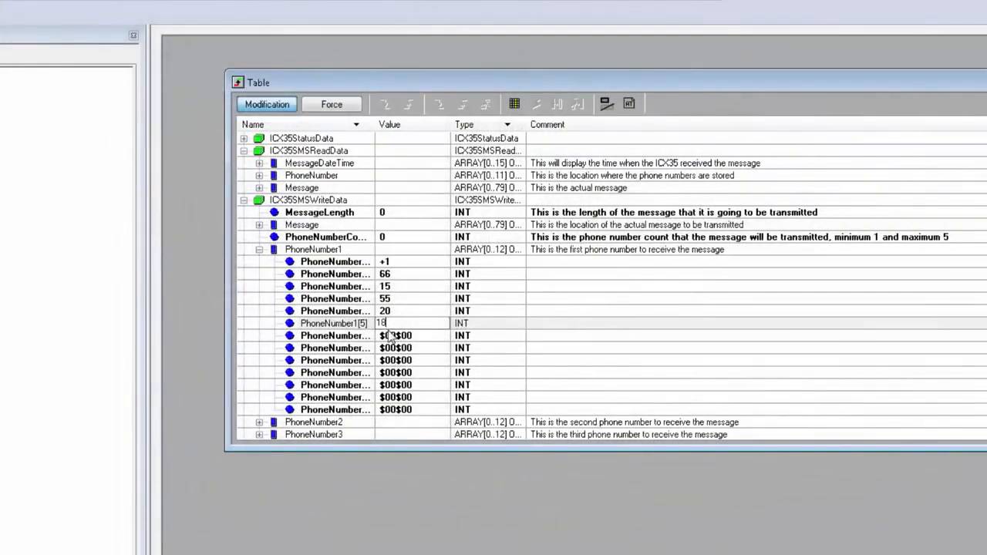
{"action": "key", "text": "Return"}
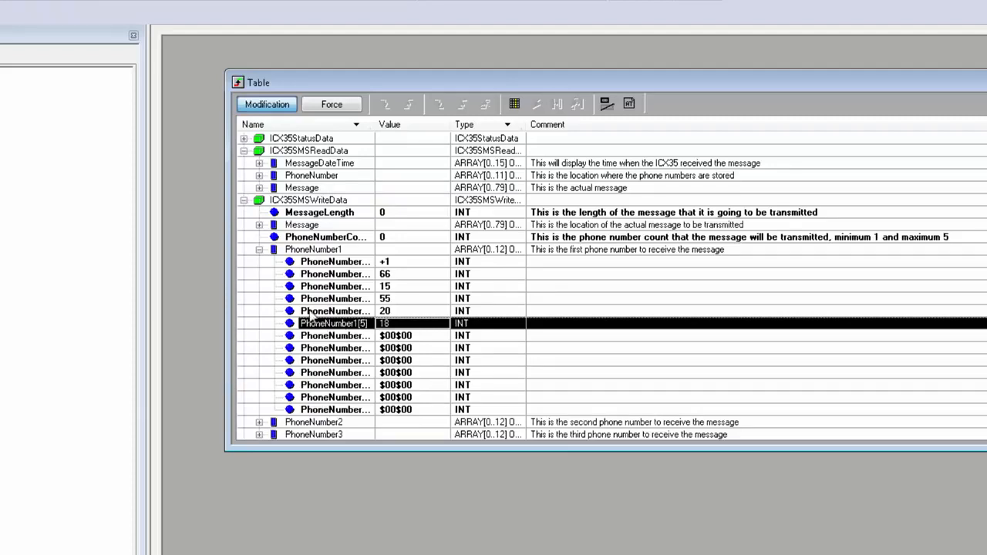
{"action": "left_click", "coordinate": [259, 250]}
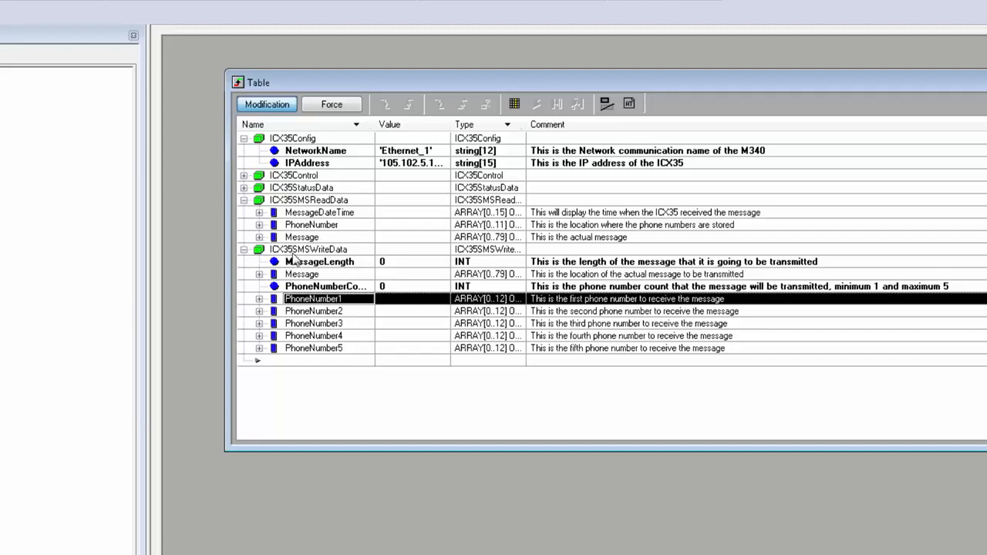
Expand ICX35StatusData and ICX35Control, and set GetStatusTrigger to pull the ICX35 status information.
{"action": "left_click", "coordinate": [244, 187]}
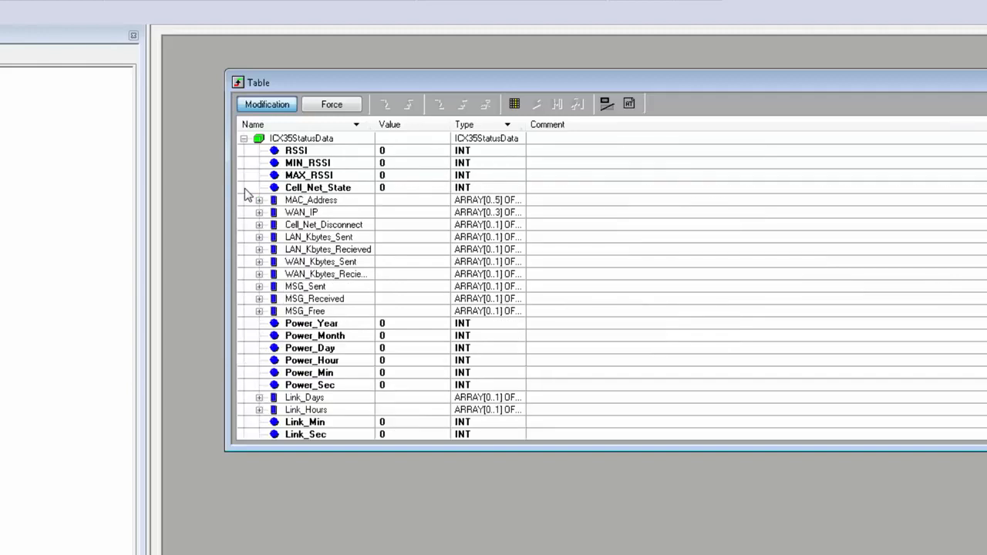
{"action": "scroll", "coordinate": [347, 286], "scroll_direction": "up", "scroll_amount": 2}
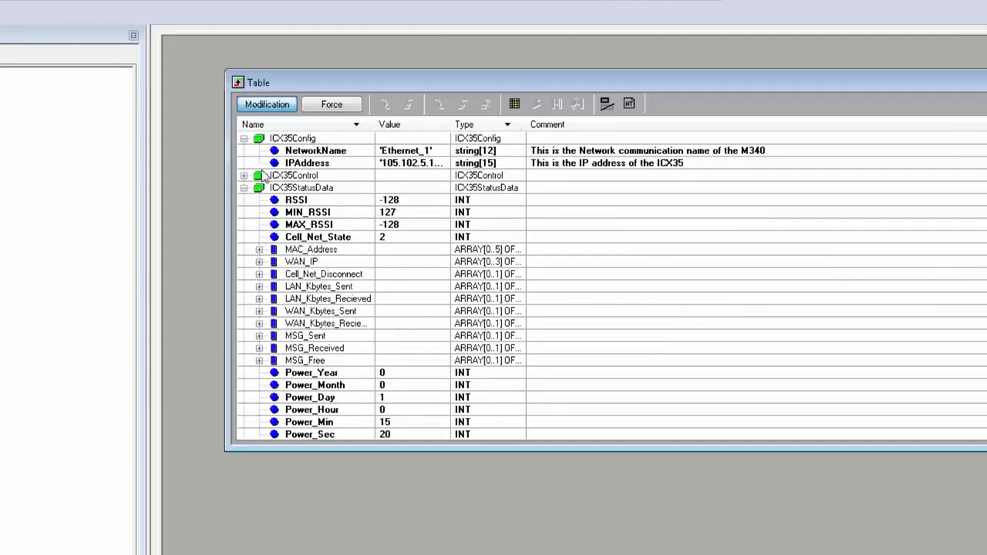
{"action": "left_click", "coordinate": [243, 175]}
{"action": "left_click", "coordinate": [386, 188]}
{"action": "left_click", "coordinate": [387, 188]}
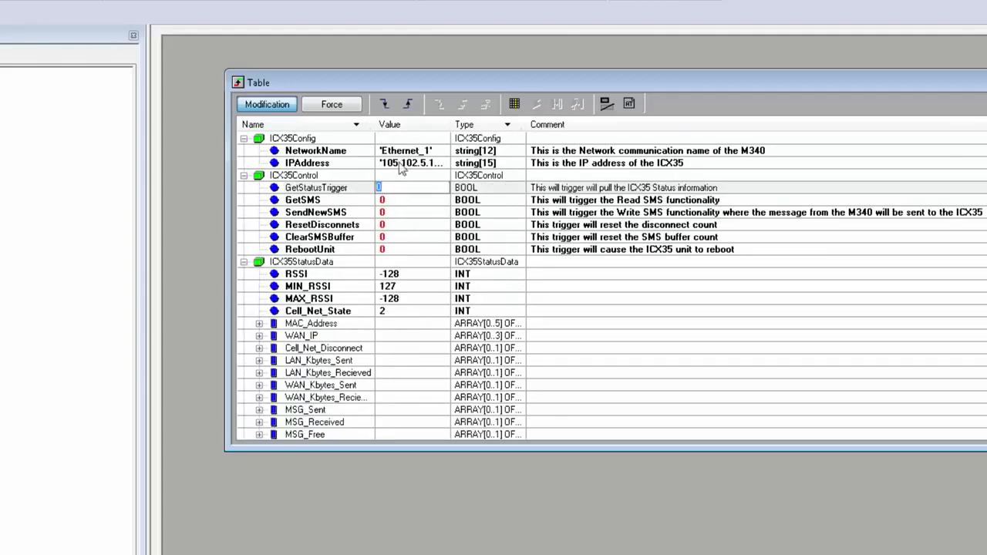
{"action": "left_click", "coordinate": [408, 104]}
Check the received message count in the MSG_Received array of ICX35StatusData, and collapse the array.
{"action": "scroll", "coordinate": [374, 271], "scroll_direction": "down", "scroll_amount": 2}
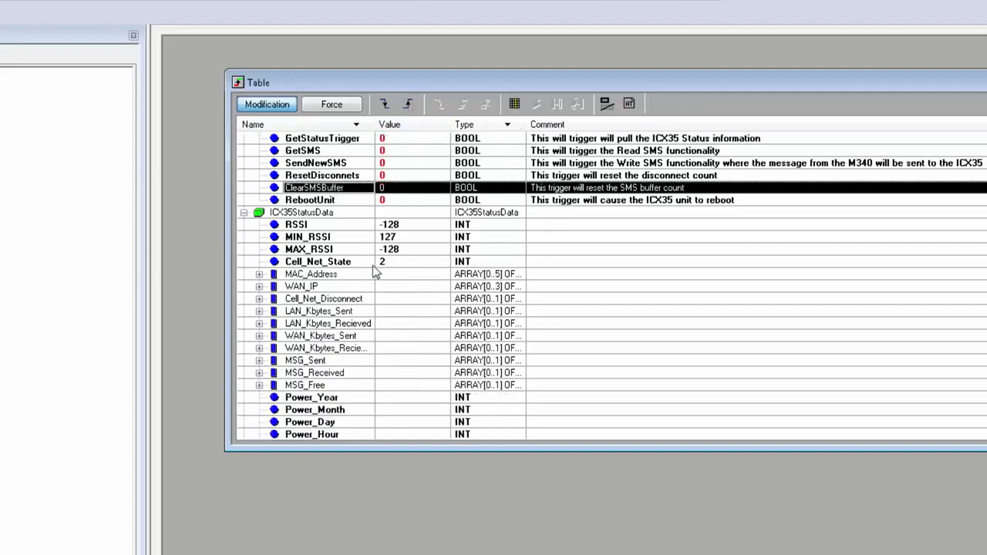
{"action": "scroll", "coordinate": [374, 272], "scroll_direction": "down", "scroll_amount": 3}
{"action": "left_click", "coordinate": [259, 261]}
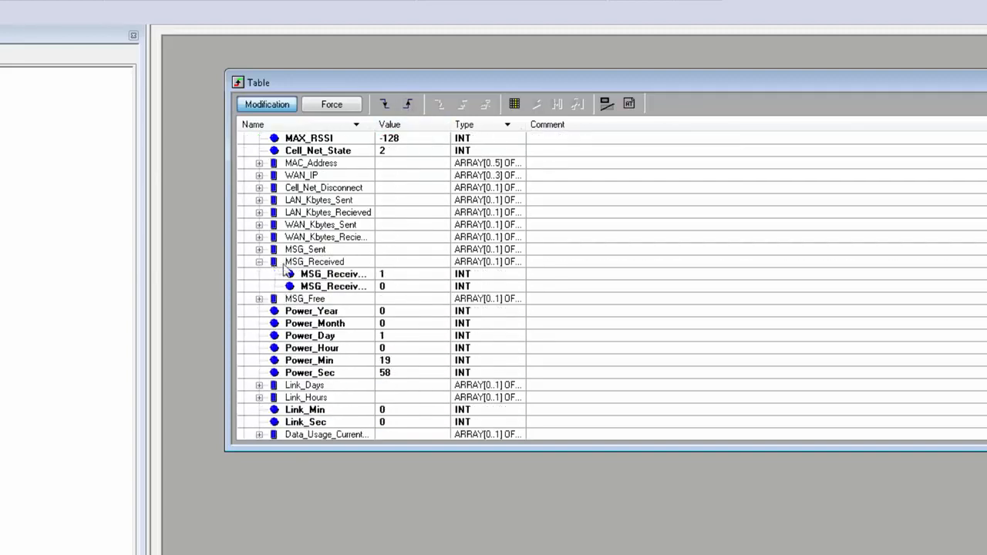
{"action": "left_click", "coordinate": [398, 276]}
{"action": "scroll", "coordinate": [355, 247], "scroll_direction": "up", "scroll_amount": 2}
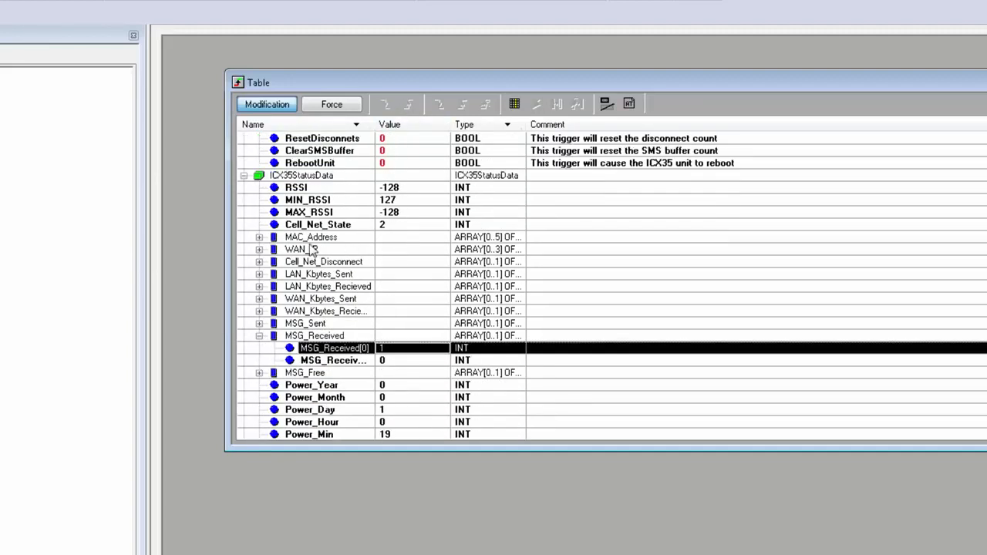
{"action": "left_click", "coordinate": [259, 336]}
{"action": "left_click", "coordinate": [262, 339]}
{"action": "scroll", "coordinate": [310, 287], "scroll_direction": "up", "scroll_amount": 1}
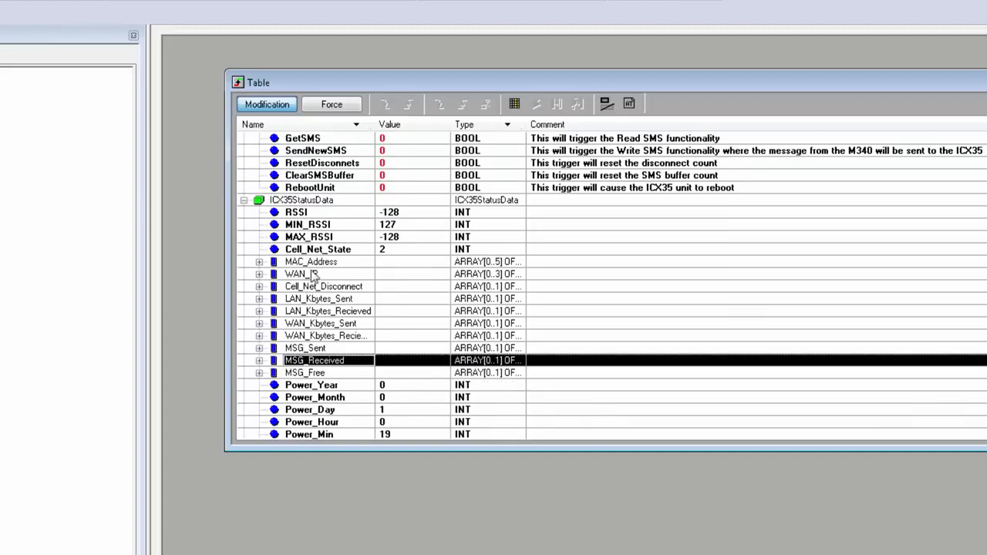
Set the GetSMS trigger in ICX35Control to read the received SMS.
{"action": "left_click", "coordinate": [383, 140]}
{"action": "left_click", "coordinate": [386, 141]}
{"action": "left_click", "coordinate": [409, 102]}
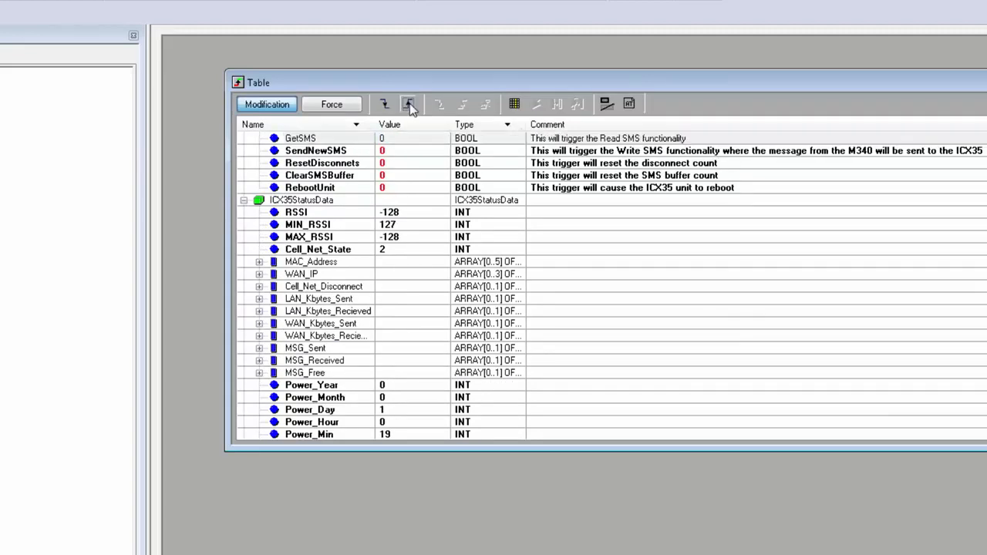
Expand the Message array of ICX35SMSReadData, display Message[6] in ASCII to read the full text, and collapse the array.
{"action": "left_click", "coordinate": [388, 287]}
{"action": "scroll", "coordinate": [388, 287], "scroll_direction": "down", "scroll_amount": 6}
{"action": "scroll", "coordinate": [387, 287], "scroll_direction": "down", "scroll_amount": 3}
{"action": "left_click", "coordinate": [259, 312]}
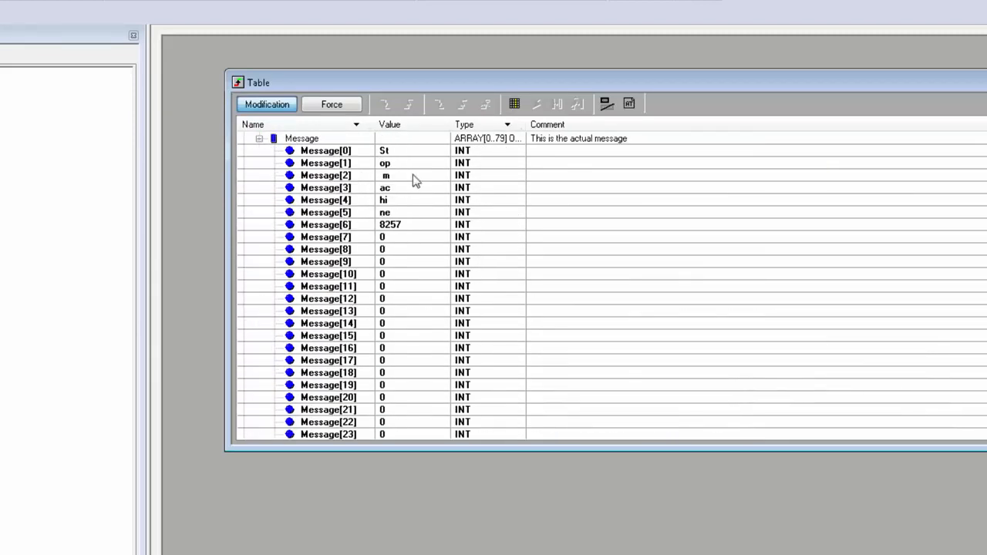
{"action": "scroll", "coordinate": [409, 190], "scroll_direction": "up", "scroll_amount": 2}
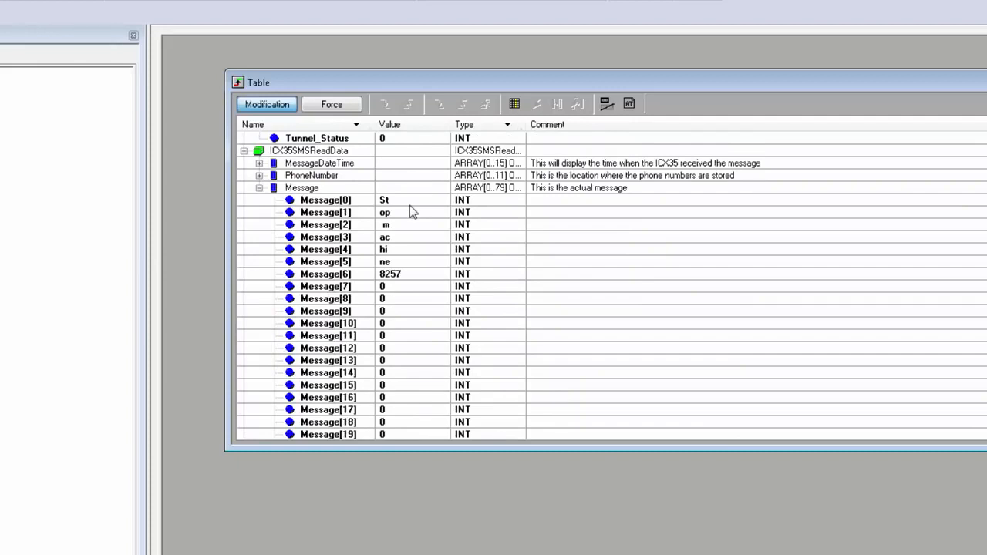
{"action": "right_click", "coordinate": [401, 274]}
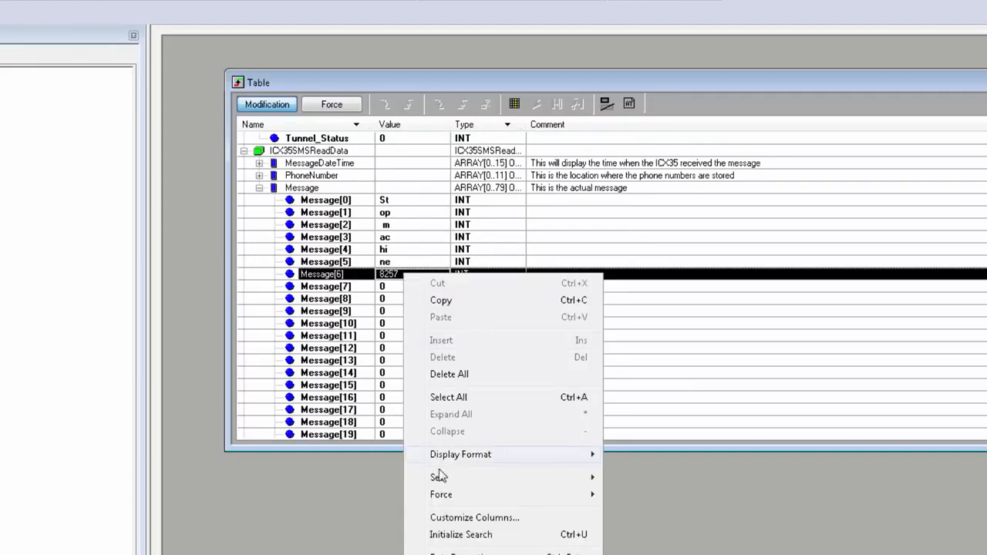
{"action": "mouse_move", "coordinate": [484, 455]}
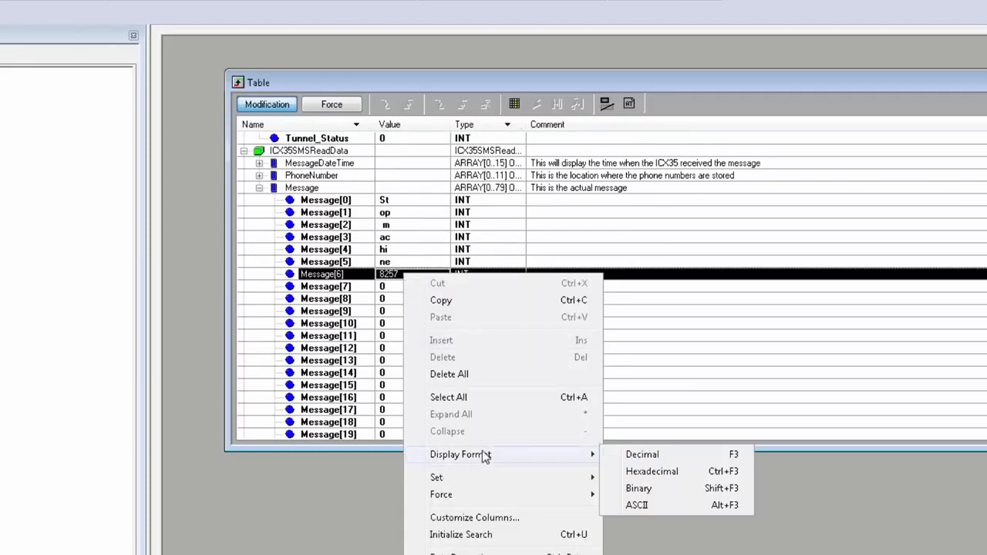
{"action": "left_click", "coordinate": [634, 506]}
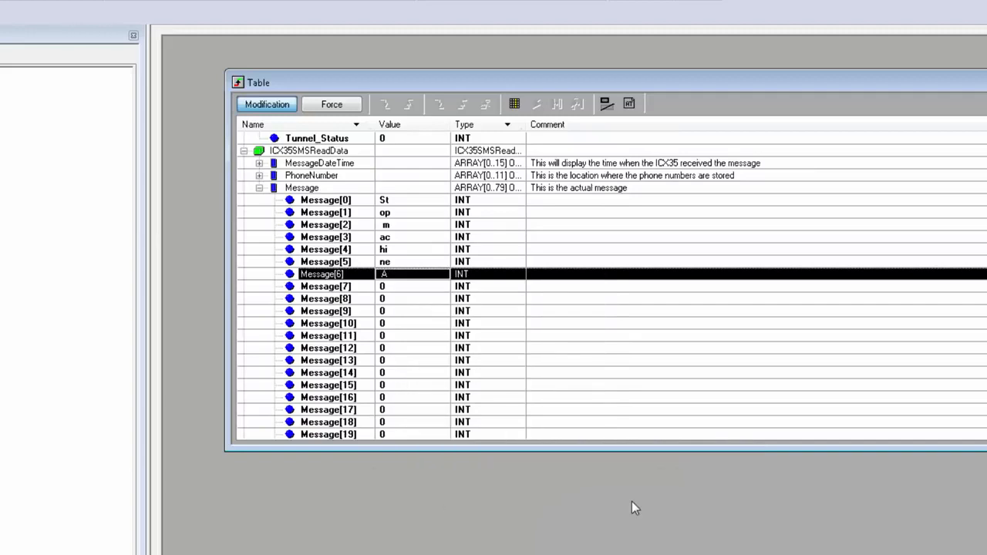
{"action": "left_click", "coordinate": [407, 287]}
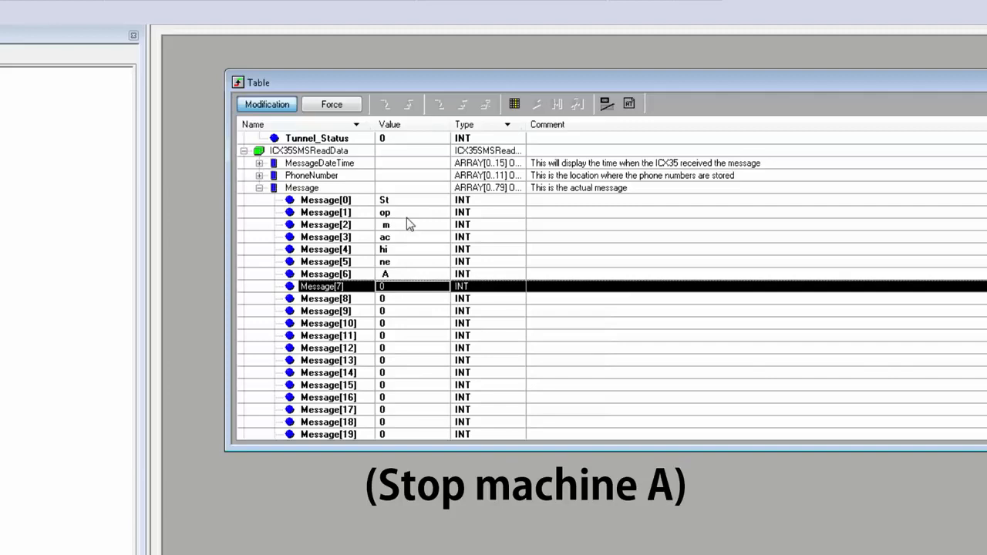
{"action": "left_click", "coordinate": [259, 189]}
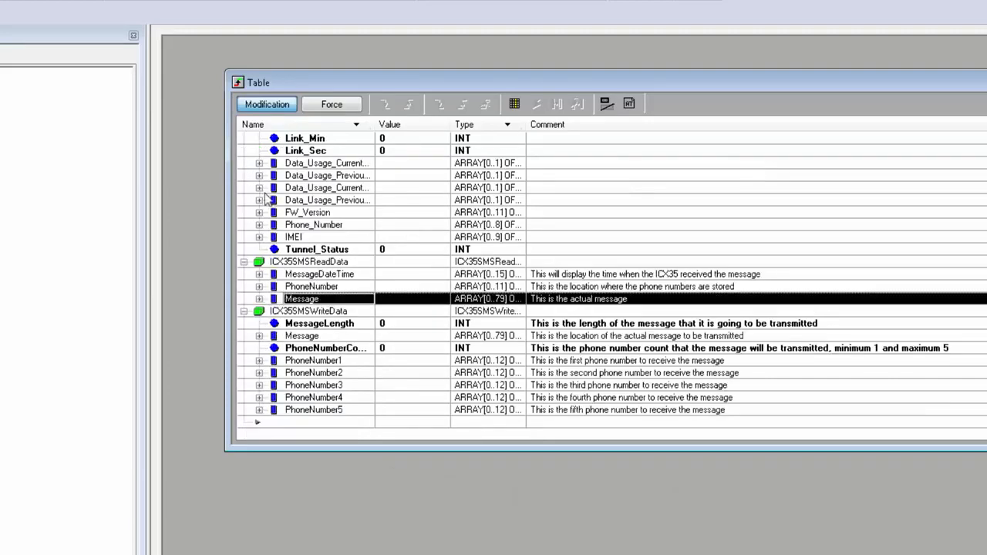
Expand the Message array of ICX35SMSWriteData and set MessageLength to 70.
{"action": "left_click", "coordinate": [260, 337]}
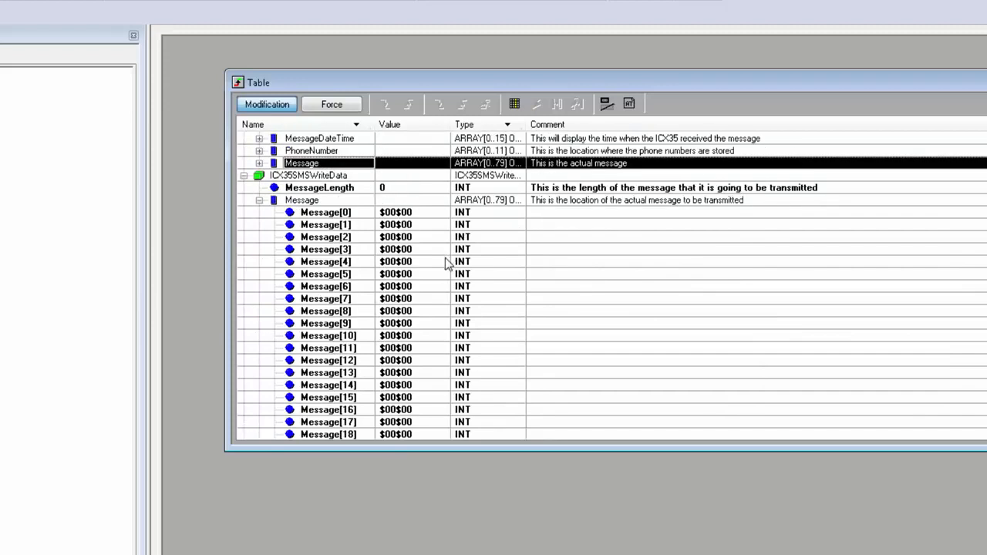
{"action": "double_click", "coordinate": [410, 190]}
{"action": "type", "text": "7"}
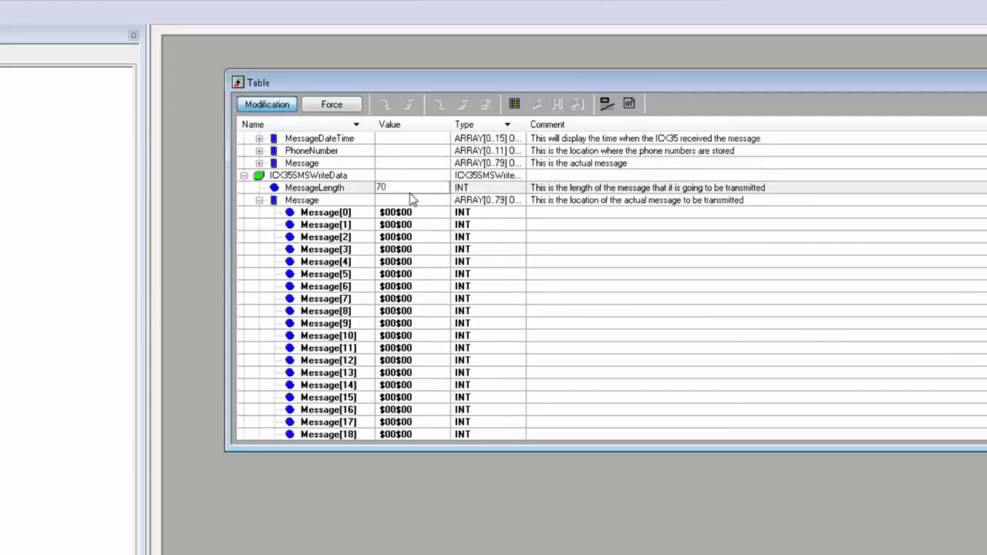
{"action": "key", "text": "Return"}
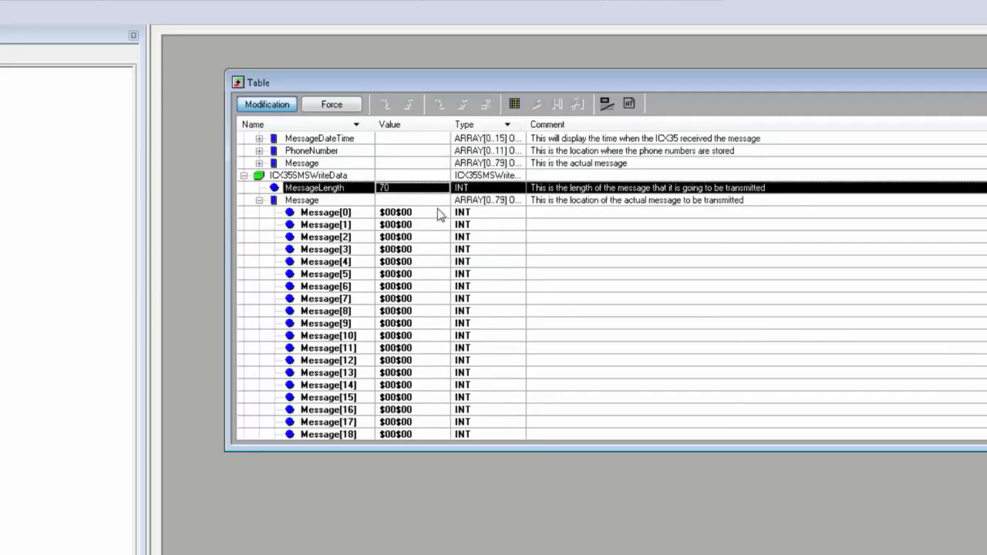
Set the display format of Message[0] to Message[18] in ICX35SMSWriteData to ASCII.
{"action": "left_click", "coordinate": [436, 213]}
{"action": "left_click", "coordinate": [401, 421], "text": "shift"}
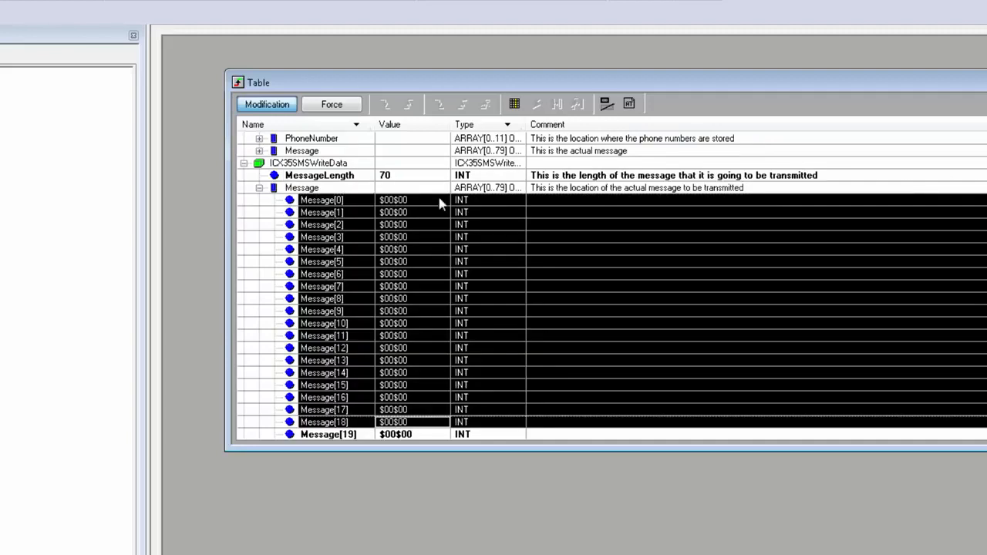
{"action": "right_click", "coordinate": [400, 200]}
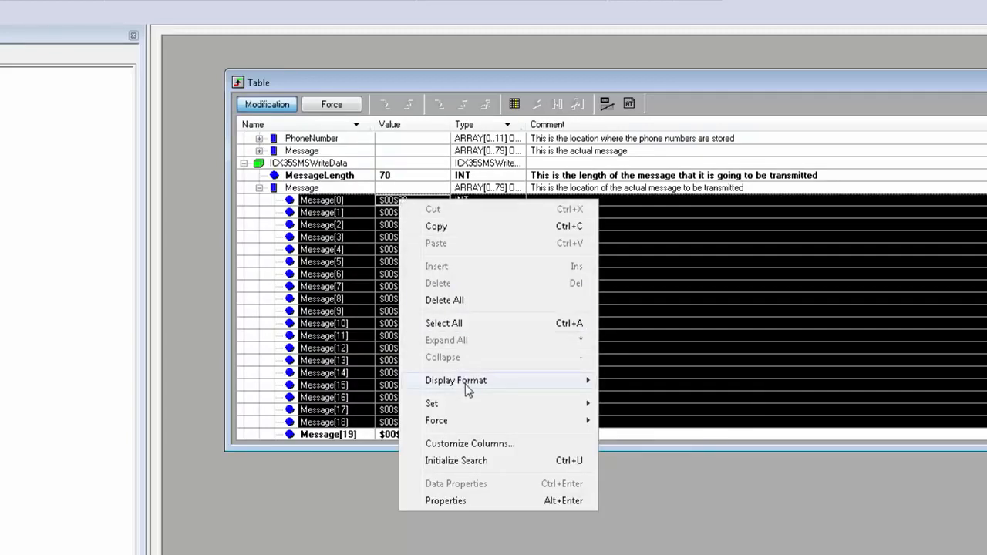
{"action": "mouse_move", "coordinate": [465, 384]}
{"action": "left_click", "coordinate": [647, 433]}
Enter the text "Machine A Stopped." two characters per element into Message[0] to Message[8] of ICX35SMSWriteData.
{"action": "left_click", "coordinate": [401, 189]}
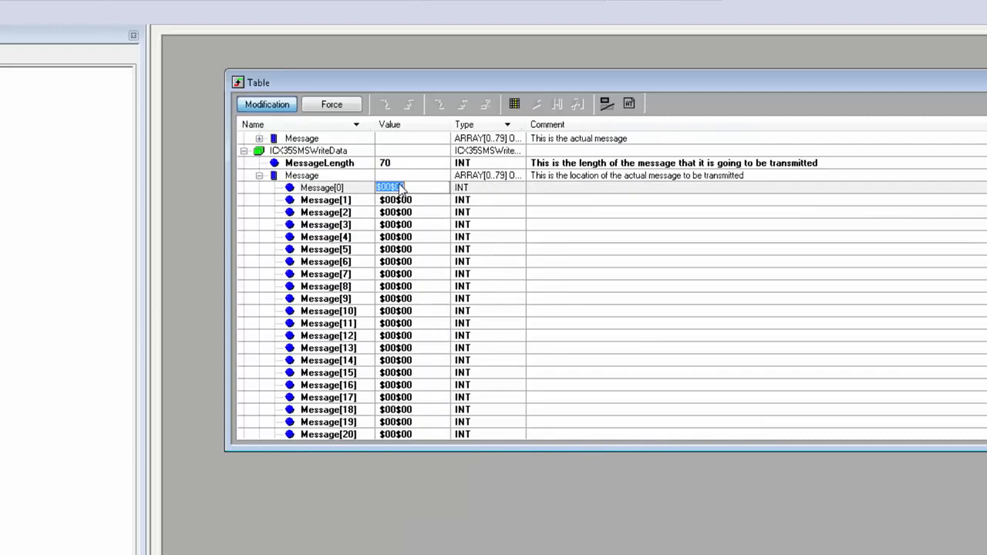
{"action": "type", "text": "Ma"}
{"action": "key", "text": "Return"}
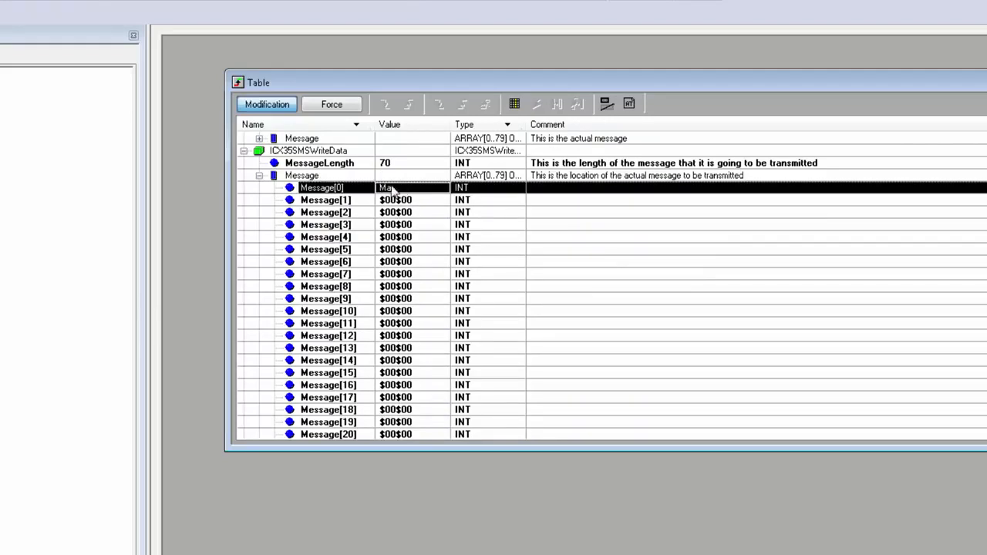
{"action": "left_click", "coordinate": [395, 200]}
{"action": "left_click", "coordinate": [395, 200]}
{"action": "type", "text": "ch"}
{"action": "key", "text": "Return"}
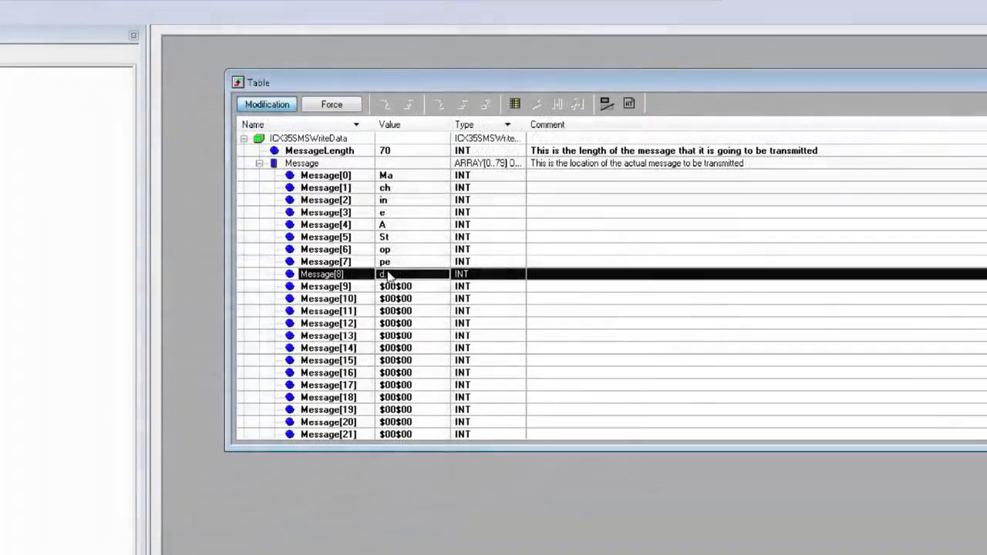
{"action": "left_click", "coordinate": [387, 274]}
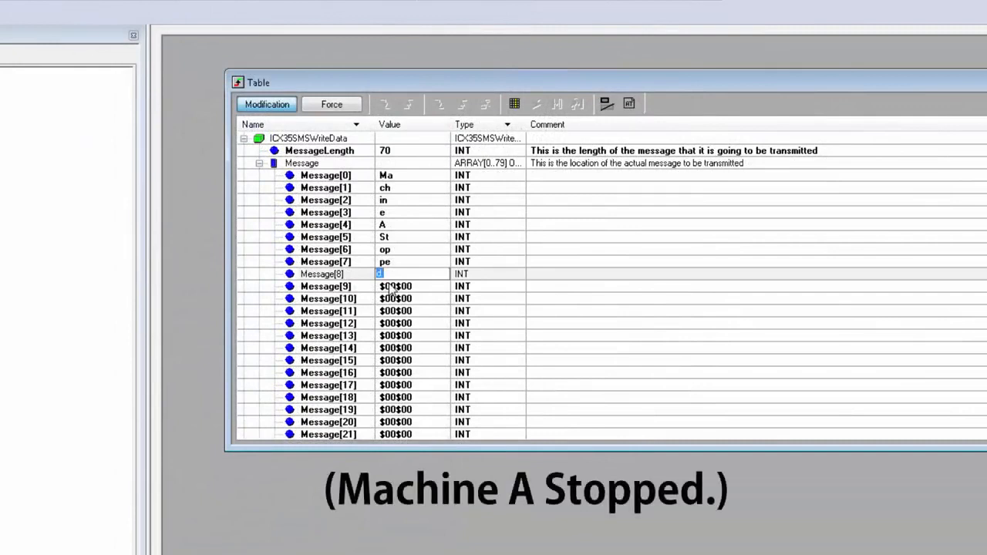
{"action": "left_click", "coordinate": [390, 274]}
{"action": "type", "text": "."}
{"action": "key", "text": "Return"}
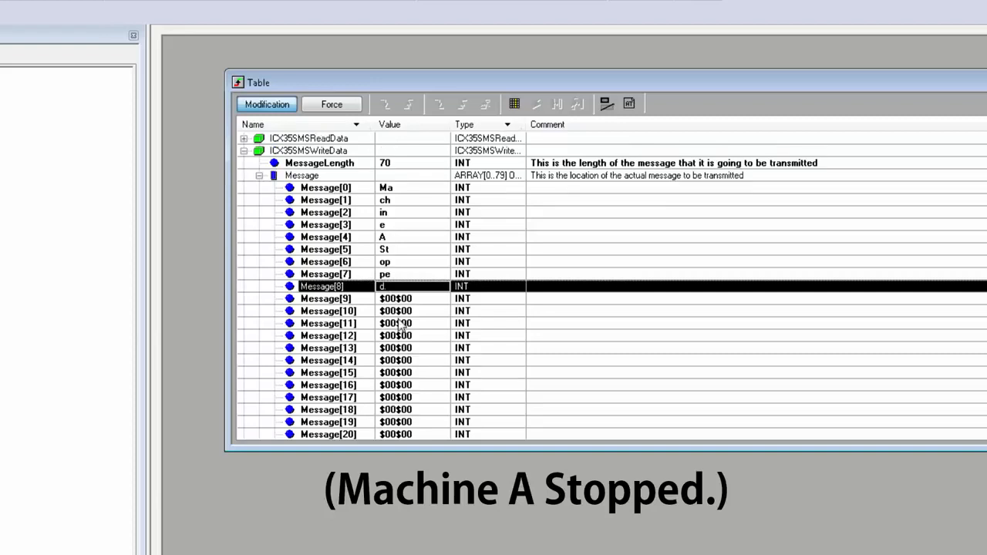
Collapse the Message array of ICX35SMSWriteData and set PhoneNumberCount to 1.
{"action": "left_click", "coordinate": [259, 175]}
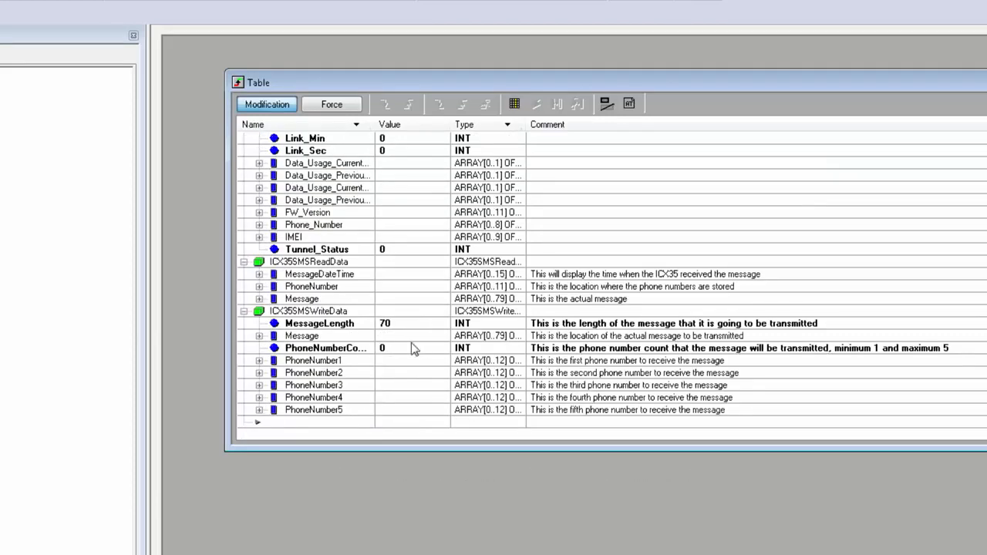
{"action": "left_click", "coordinate": [390, 349]}
{"action": "type", "text": "1"}
{"action": "key", "text": "Return"}
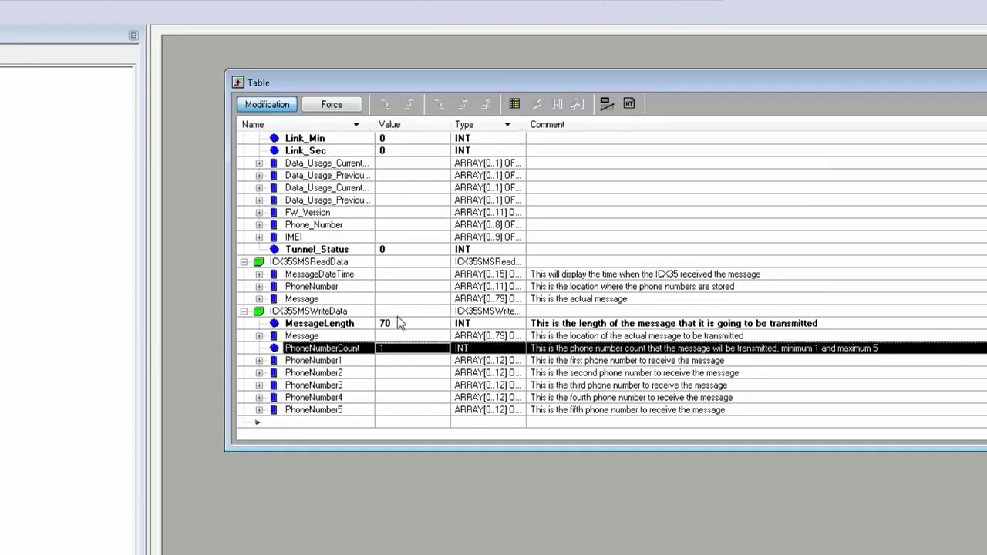
Set the SendNewSMS trigger in ICX35Control to 1 to send the message through the ICX35.
{"action": "scroll", "coordinate": [396, 318], "scroll_direction": "up", "scroll_amount": 6}
{"action": "scroll", "coordinate": [395, 318], "scroll_direction": "up", "scroll_amount": 6}
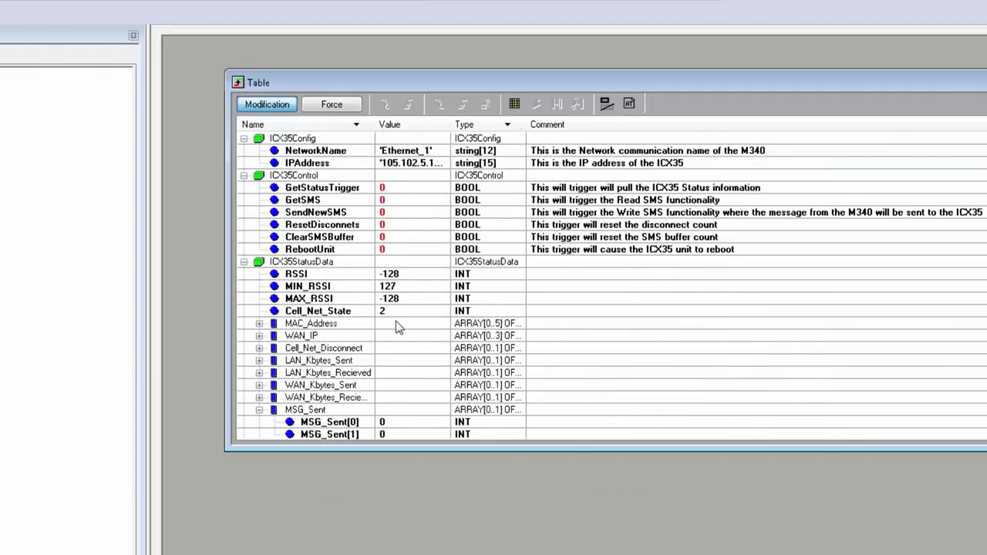
{"action": "left_click", "coordinate": [388, 209]}
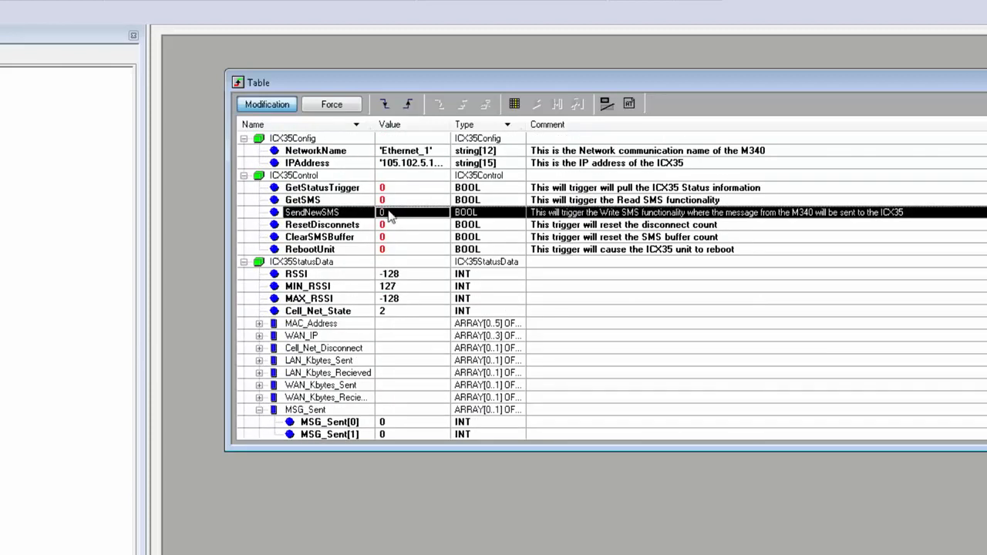
{"action": "left_click", "coordinate": [409, 106]}
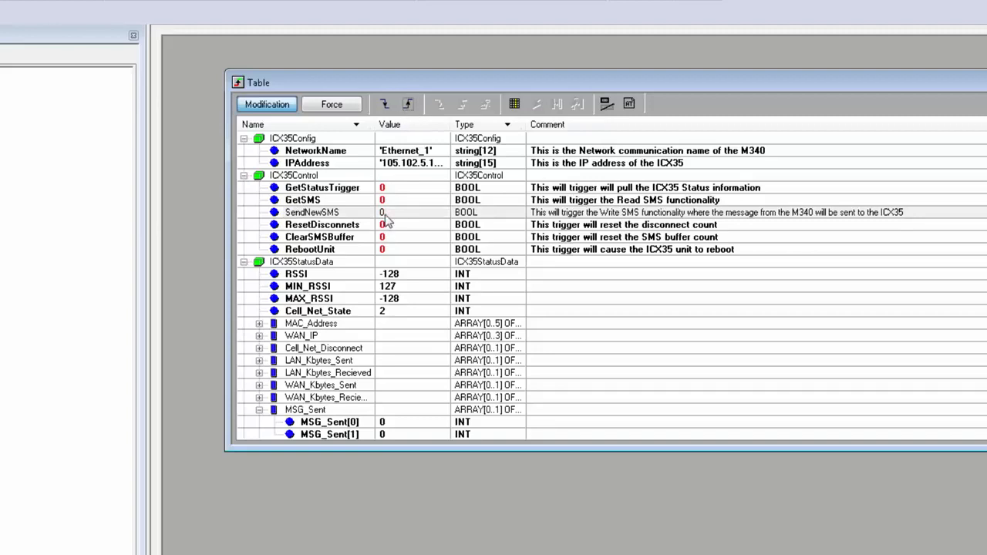
Set GetStatusTrigger in ICX35Control to refresh the status data, and check MSG_Sent[0] in ICX35StatusData.
{"action": "left_click", "coordinate": [397, 188]}
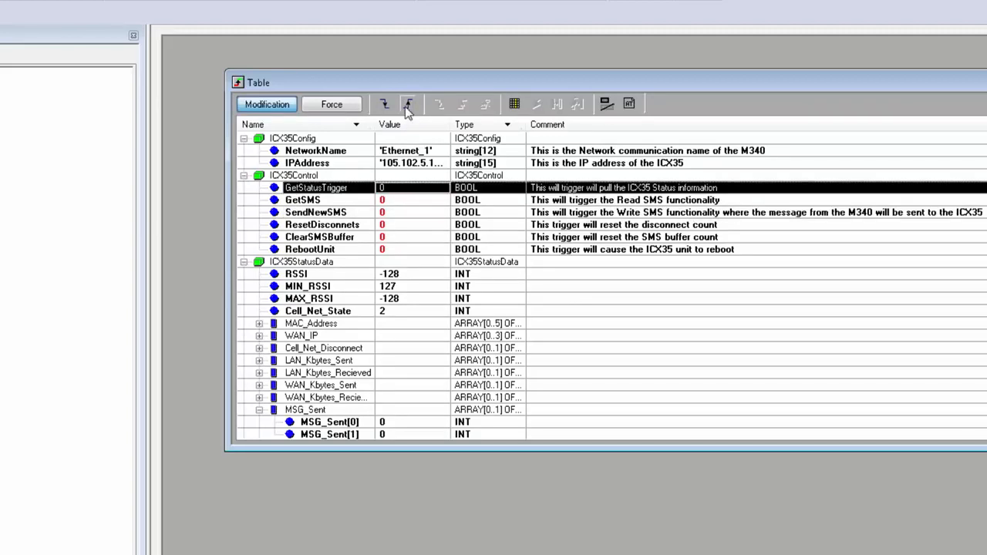
{"action": "left_click", "coordinate": [409, 106]}
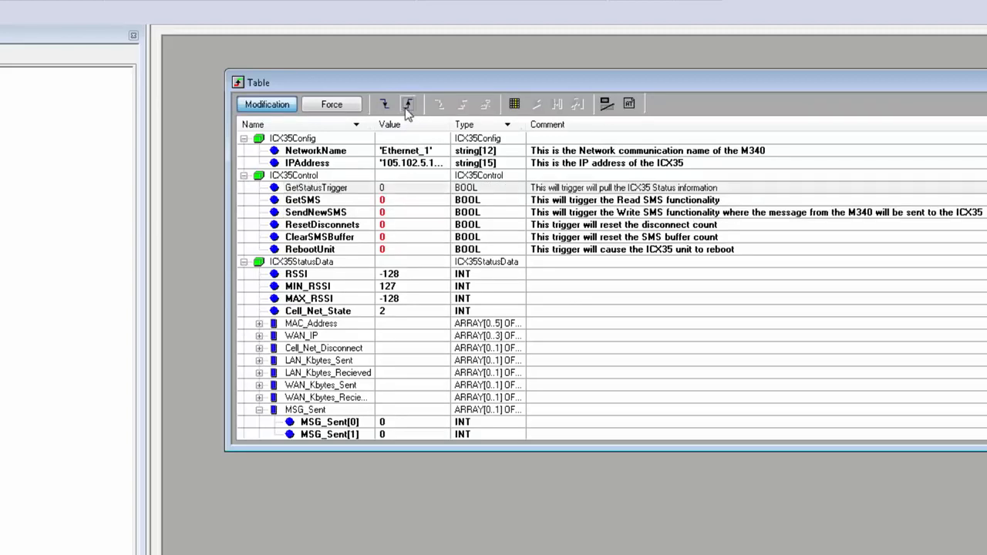
{"action": "left_click", "coordinate": [417, 262]}
{"action": "scroll", "coordinate": [415, 257], "scroll_direction": "down", "scroll_amount": 5}
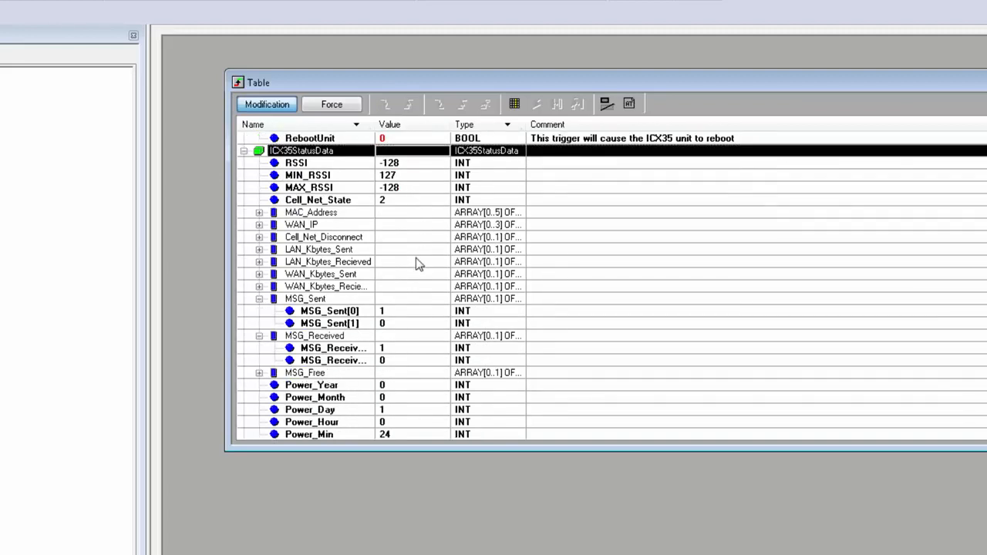
{"action": "left_click", "coordinate": [393, 263]}
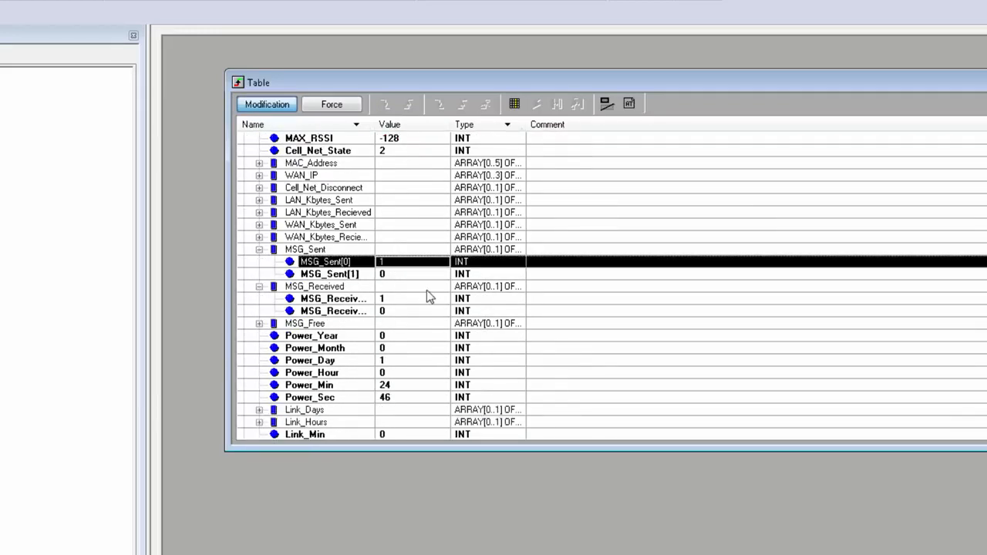